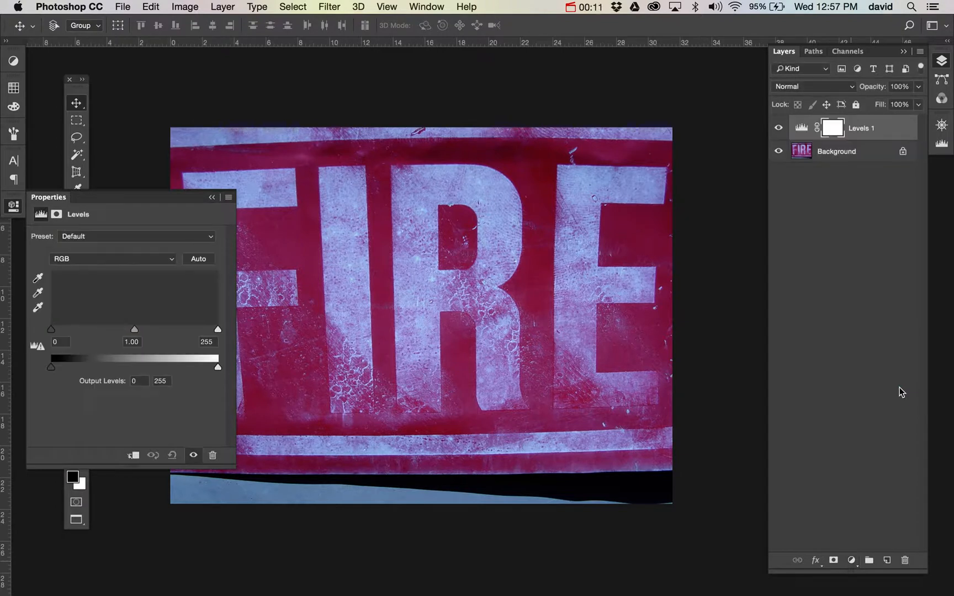
Set the Levels adjustment's Red channel input black point to 94 and white point to 177
click(142, 258)
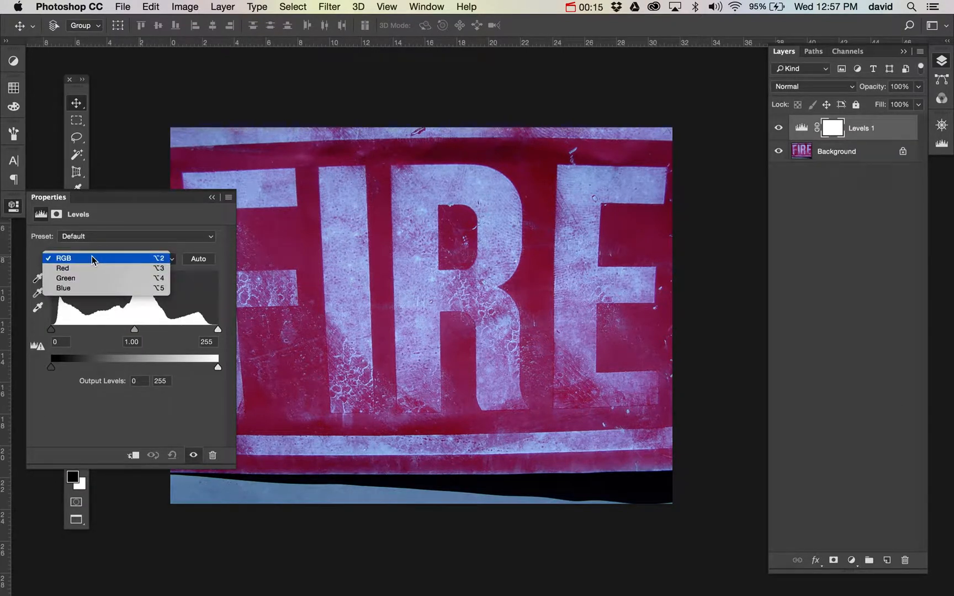
click(86, 268)
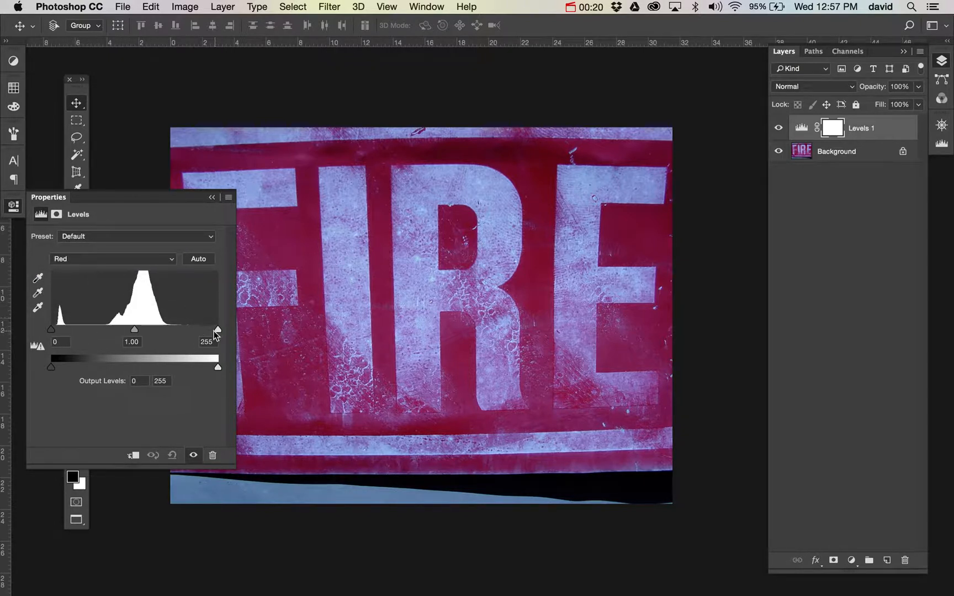
drag(217, 330, 166, 330)
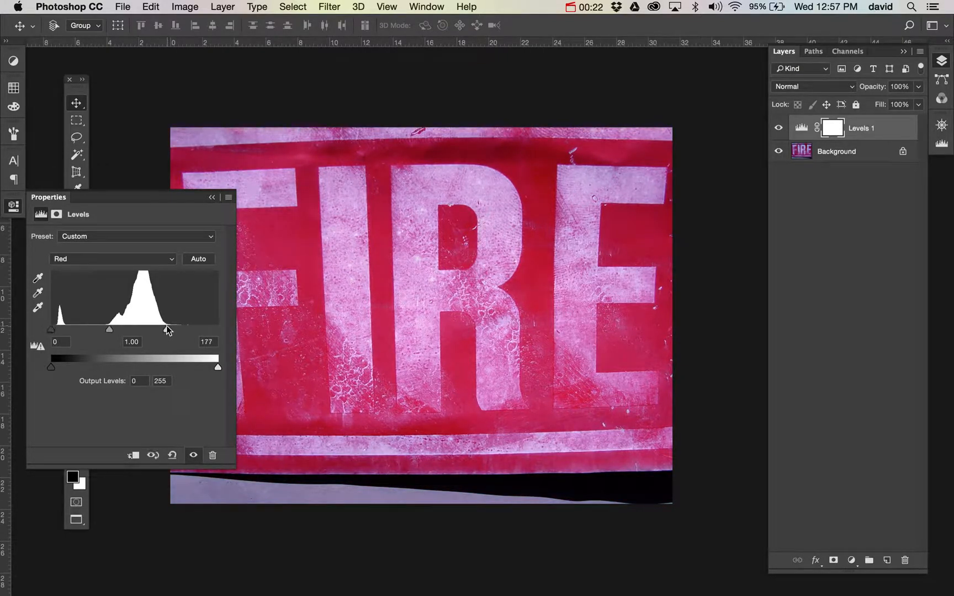
drag(52, 330, 112, 331)
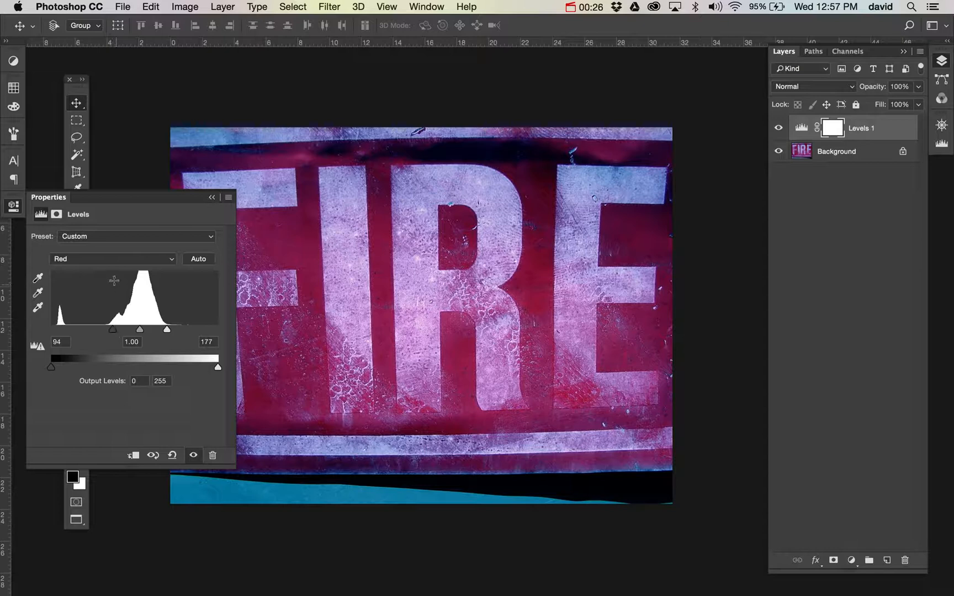
Set the Levels adjustment's Green channel input black point to 8 and white point to 184
click(113, 260)
click(111, 268)
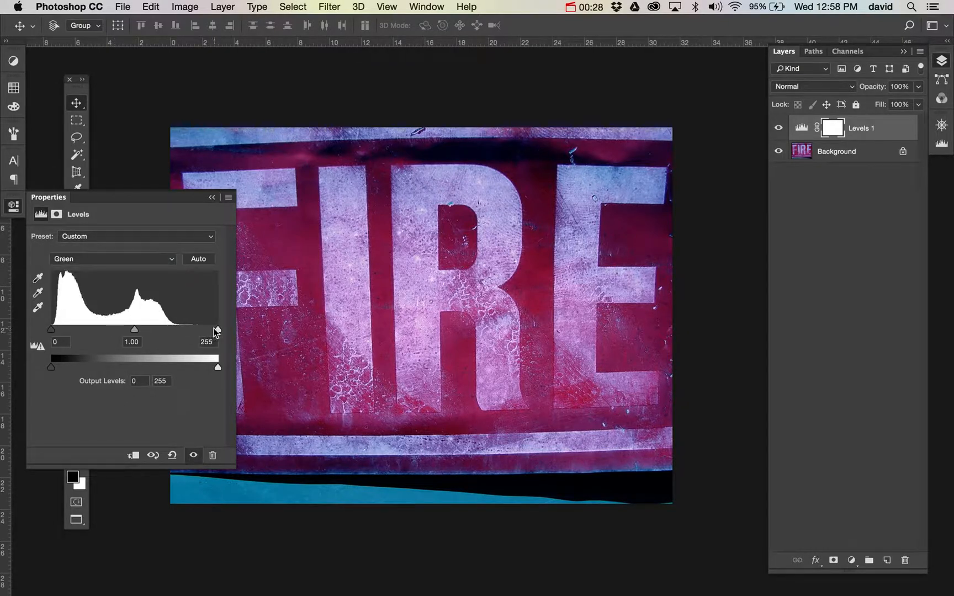
drag(216, 330, 173, 331)
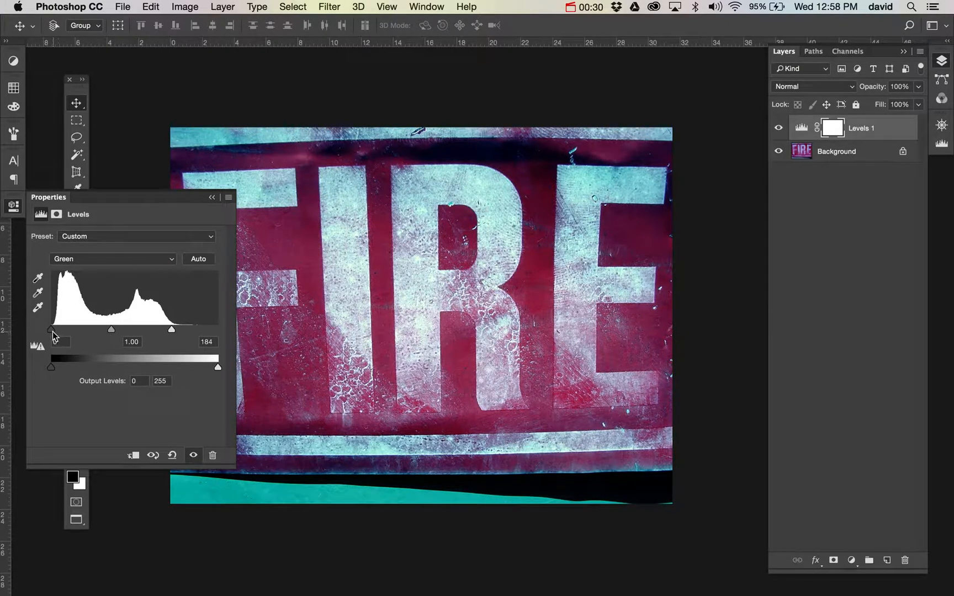
drag(52, 330, 56, 330)
Set the Levels adjustment's Blue channel input black point to 16 and white point to 238
click(106, 261)
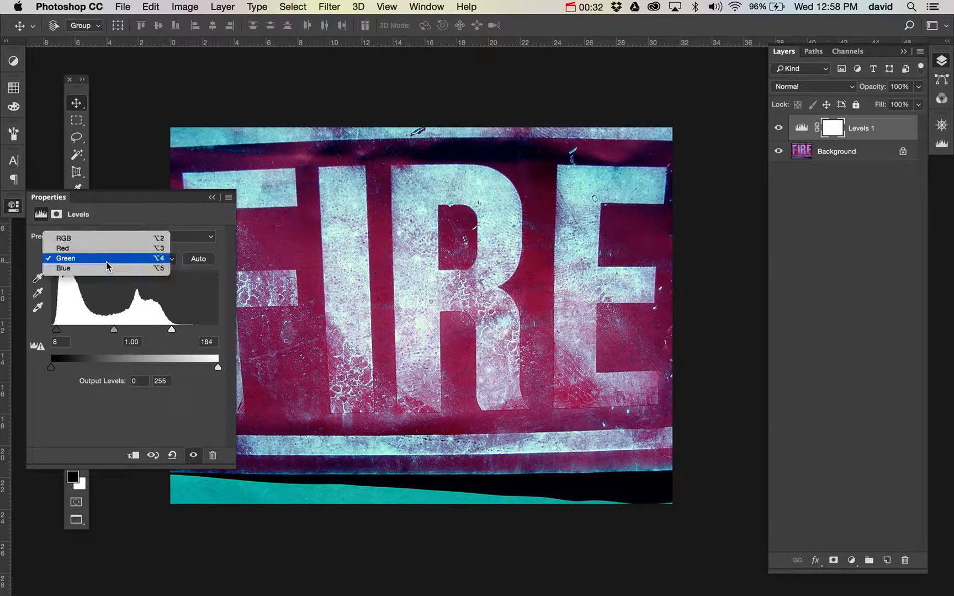
click(105, 269)
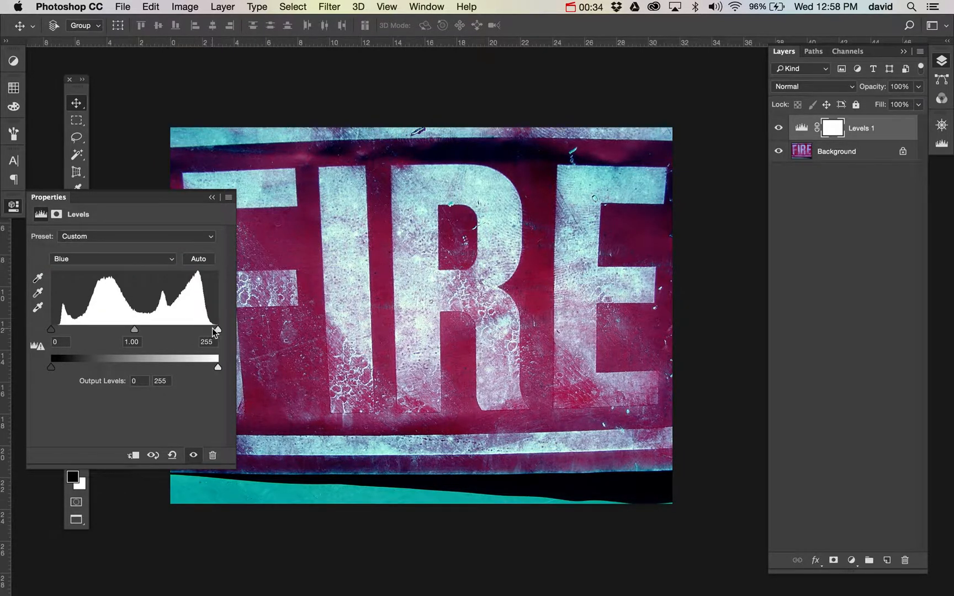
drag(212, 327, 207, 329)
drag(53, 331, 62, 329)
Toggle the Levels 1 layer's visibility off and on to compare the image before and after the adjustment
click(778, 129)
click(778, 130)
click(778, 129)
click(778, 129)
Set the Blue channel's midtone input level to 0
mouse_move(135, 336)
mouse_down()
mouse_move(109, 336)
mouse_move(156, 336)
mouse_move(125, 335)
mouse_move(134, 336)
mouse_up()
text(0)
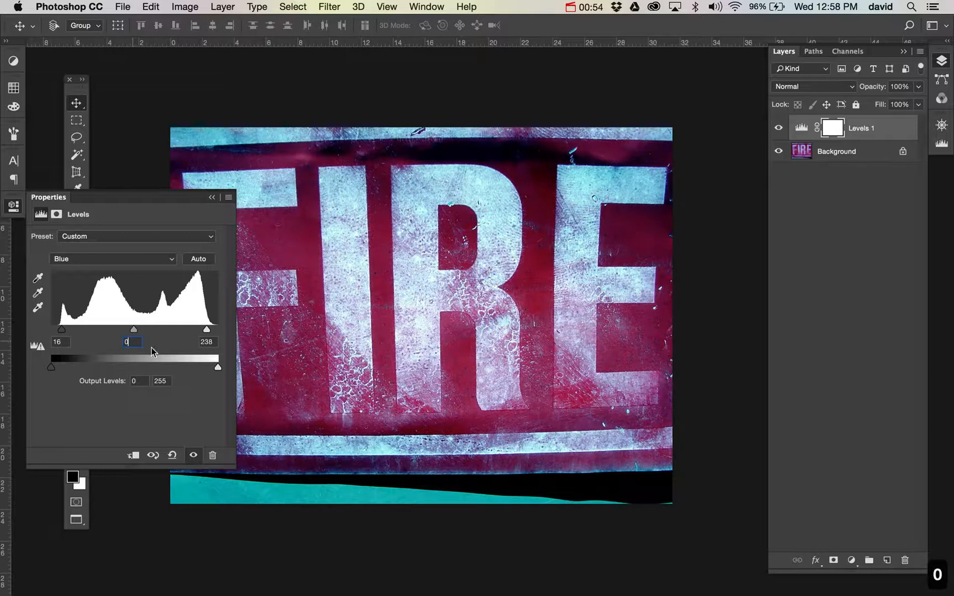
key(Return)
key(Return)
Add a Selective Color adjustment layer above Levels 1 and check its list of color ranges
click(851, 561)
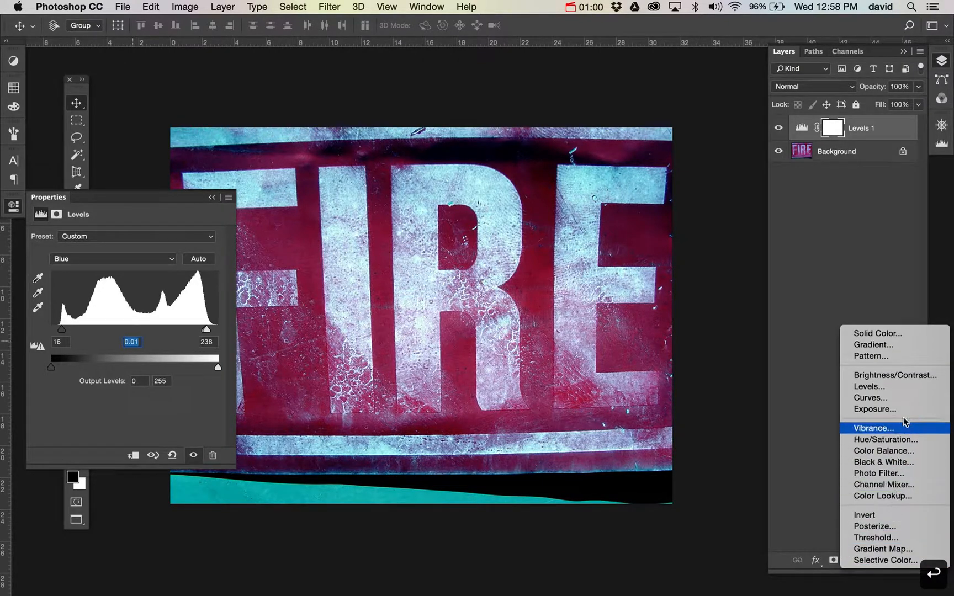
click(886, 560)
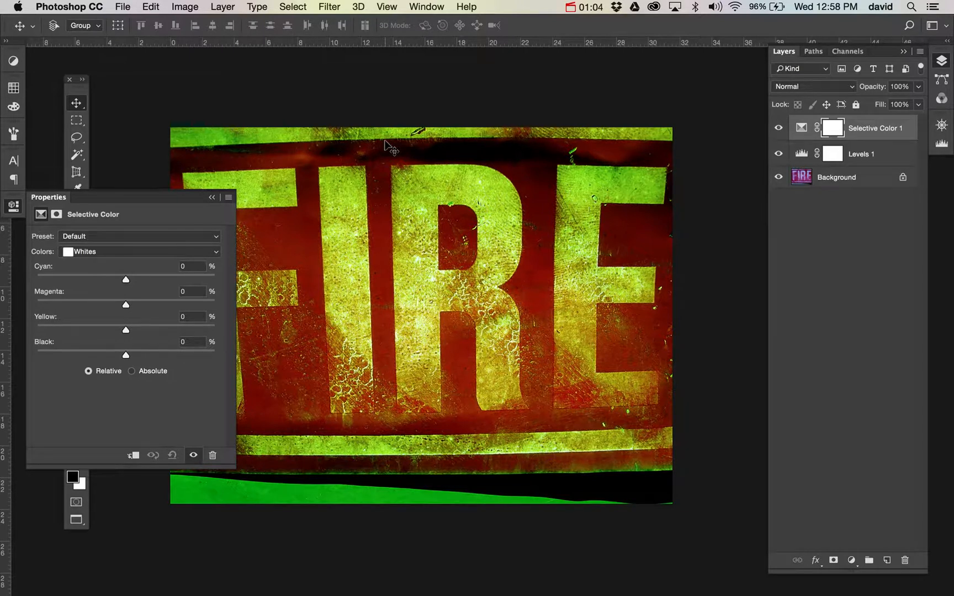
click(121, 251)
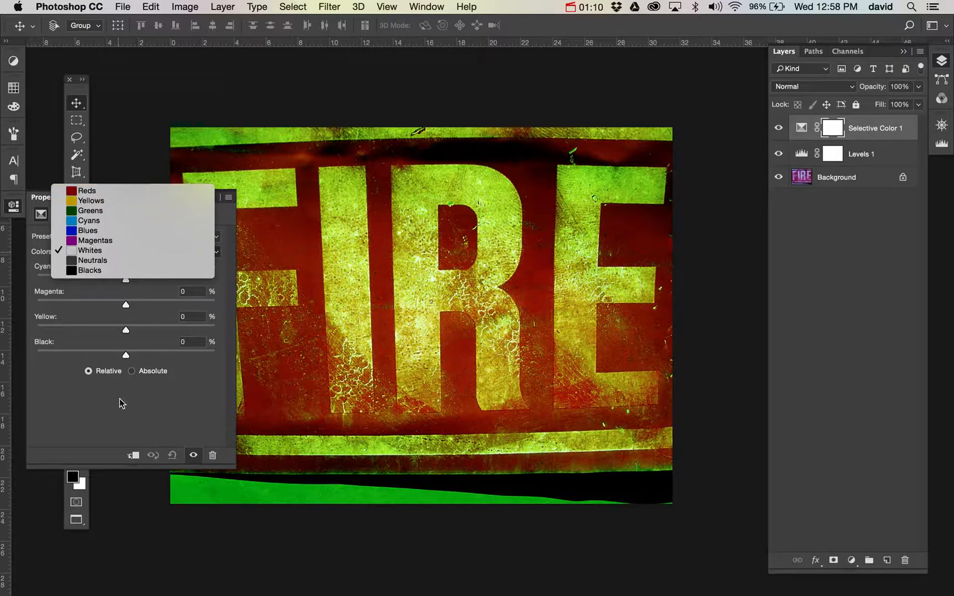
click(127, 415)
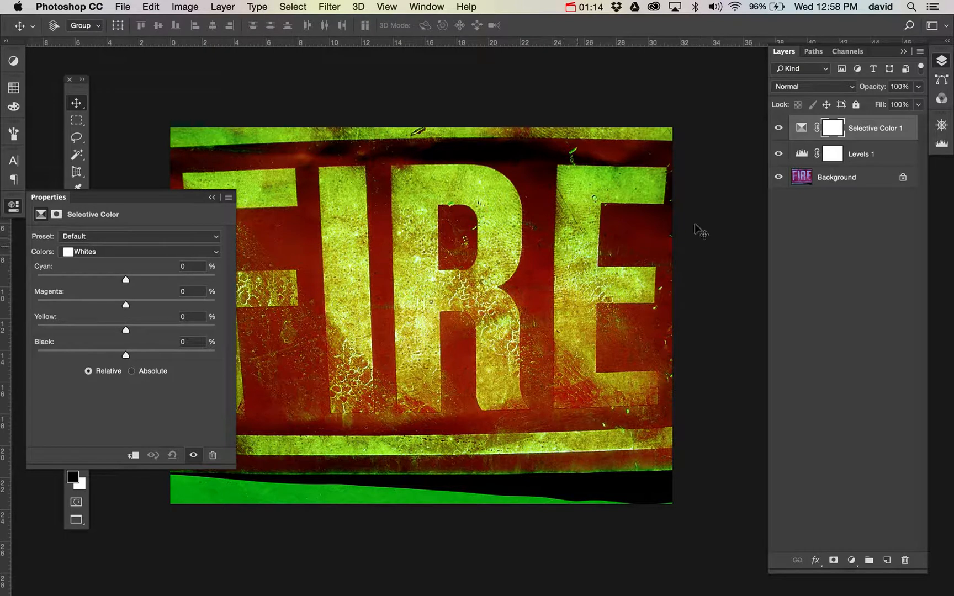
Hide the Selective Color layer and change the Levels 1 Blue channel midtone to about 1.09
click(778, 128)
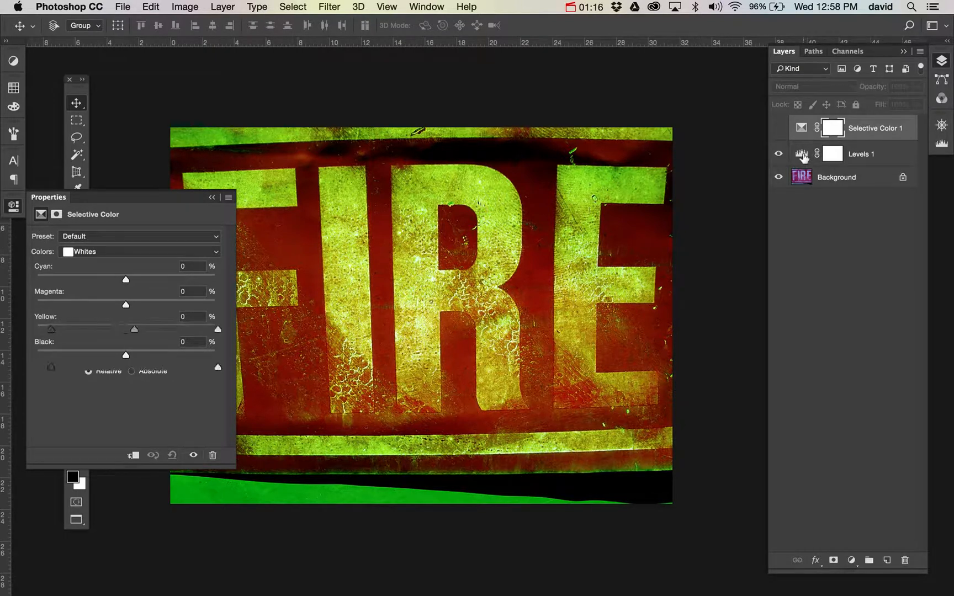
click(806, 156)
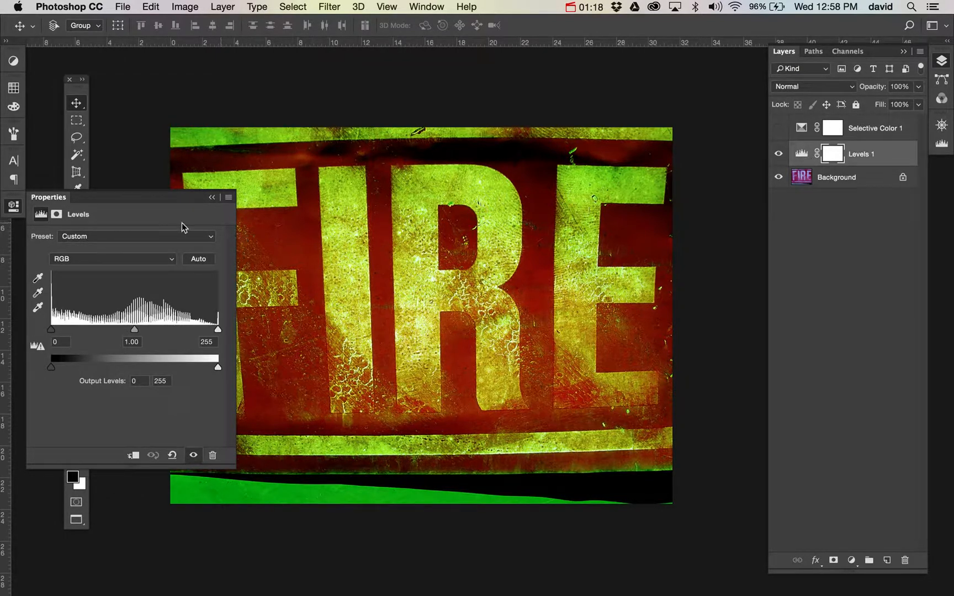
click(122, 258)
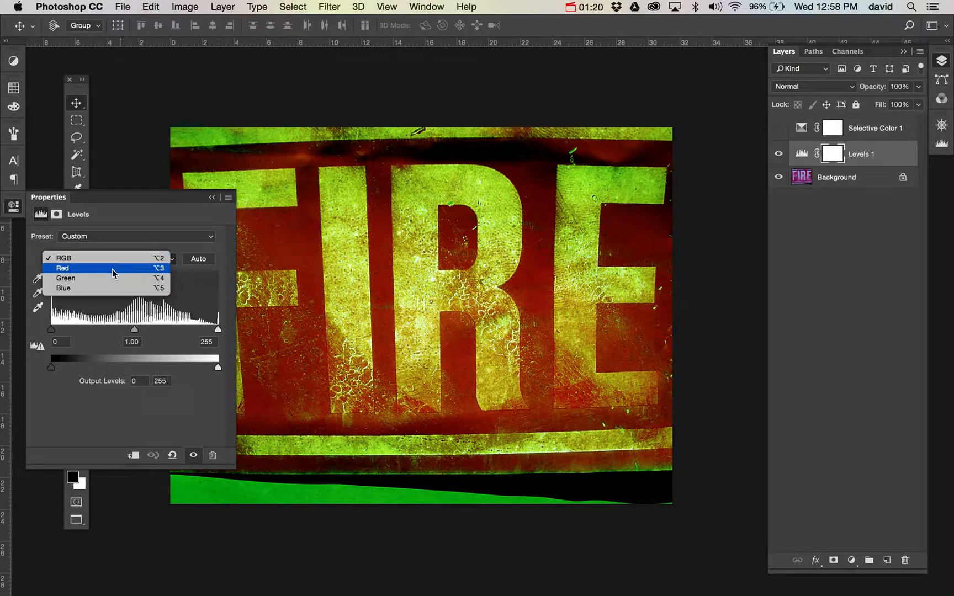
click(112, 278)
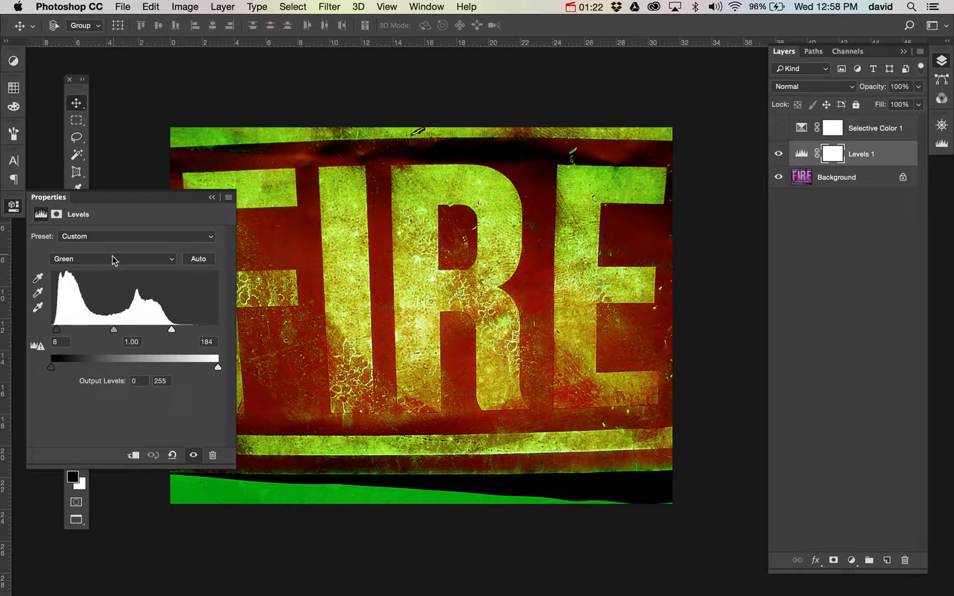
click(111, 259)
click(107, 267)
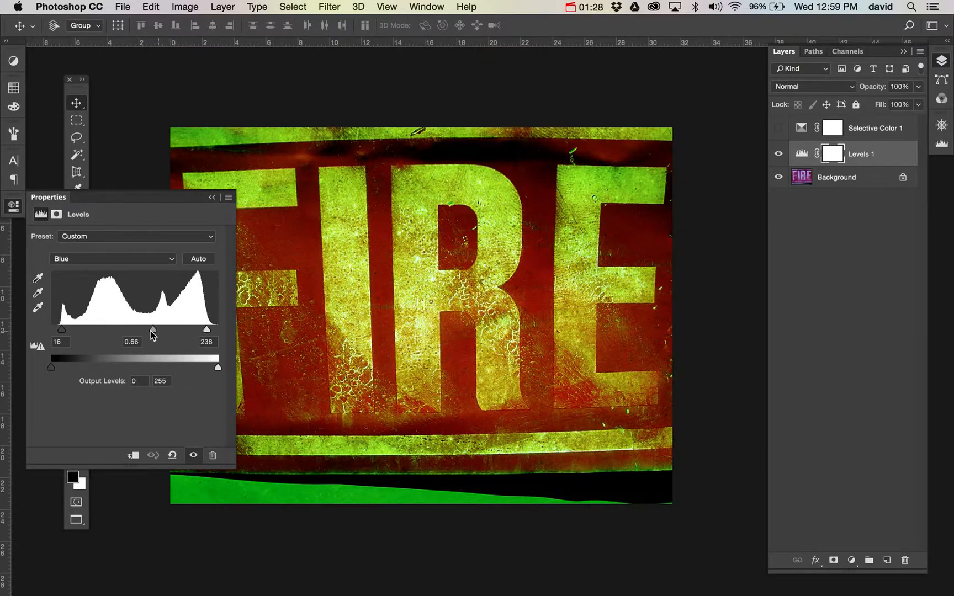
drag(152, 330, 130, 331)
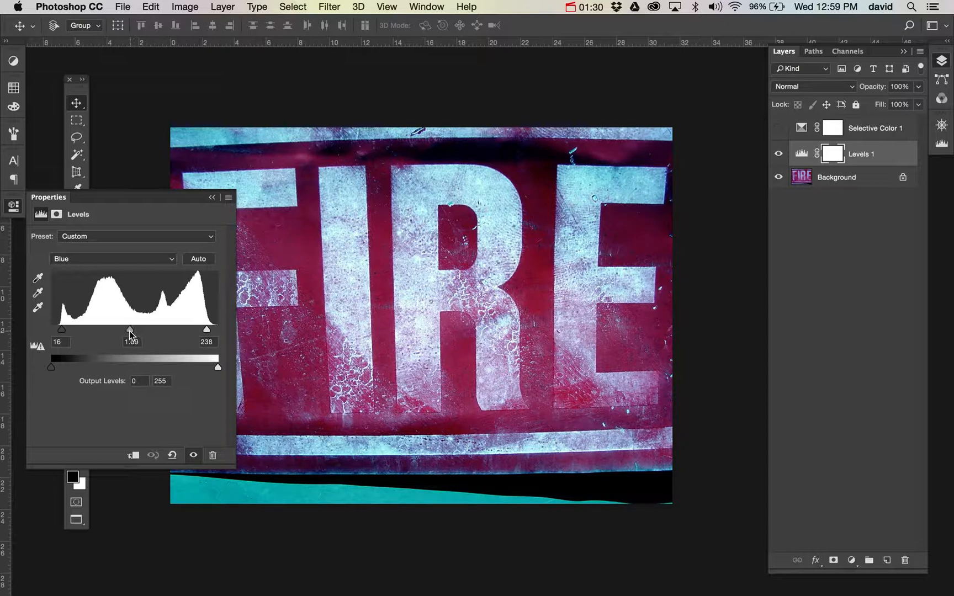
click(17, 210)
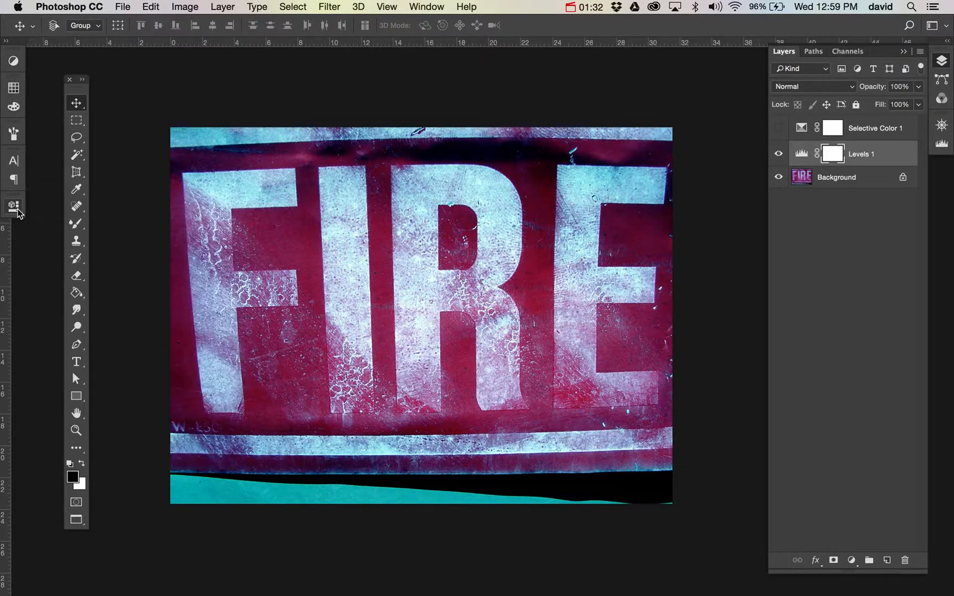
Show the Selective Color 1 layer and open its adjustment settings
click(779, 128)
click(802, 128)
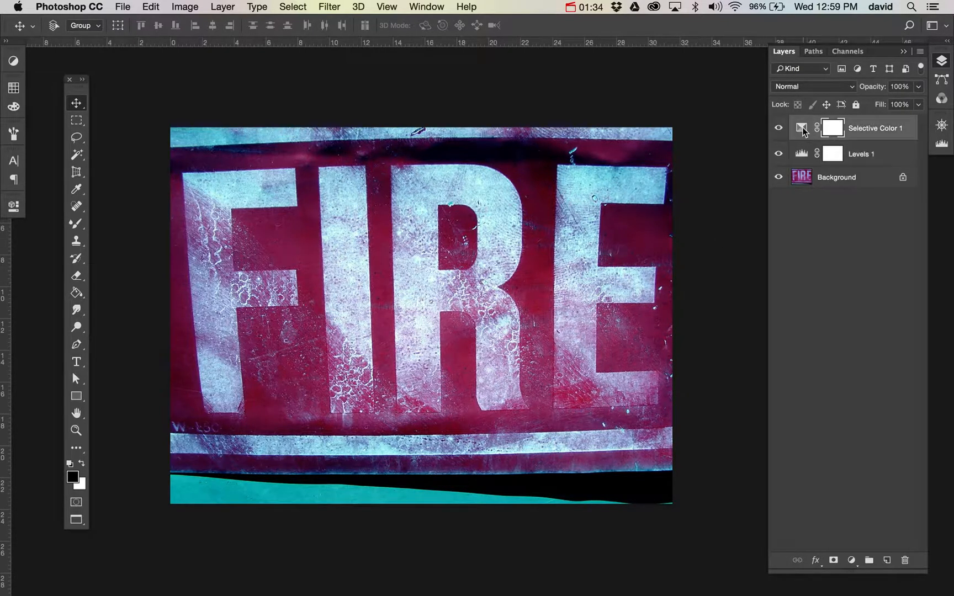
double_click(801, 130)
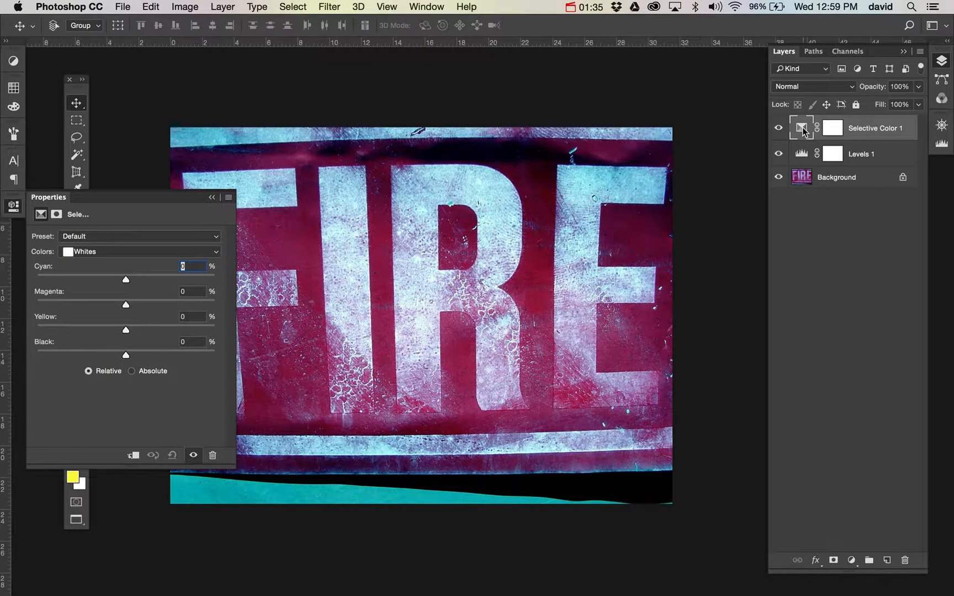
For the Reds, set Cyan to -100%, Magenta to -3%, Yellow to +100% and Black to +99%
click(95, 258)
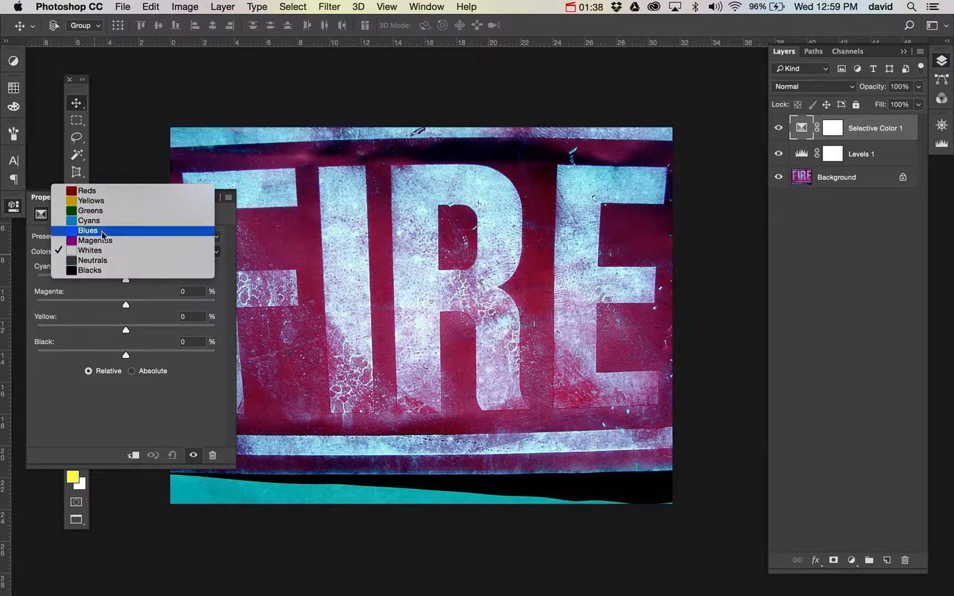
click(102, 187)
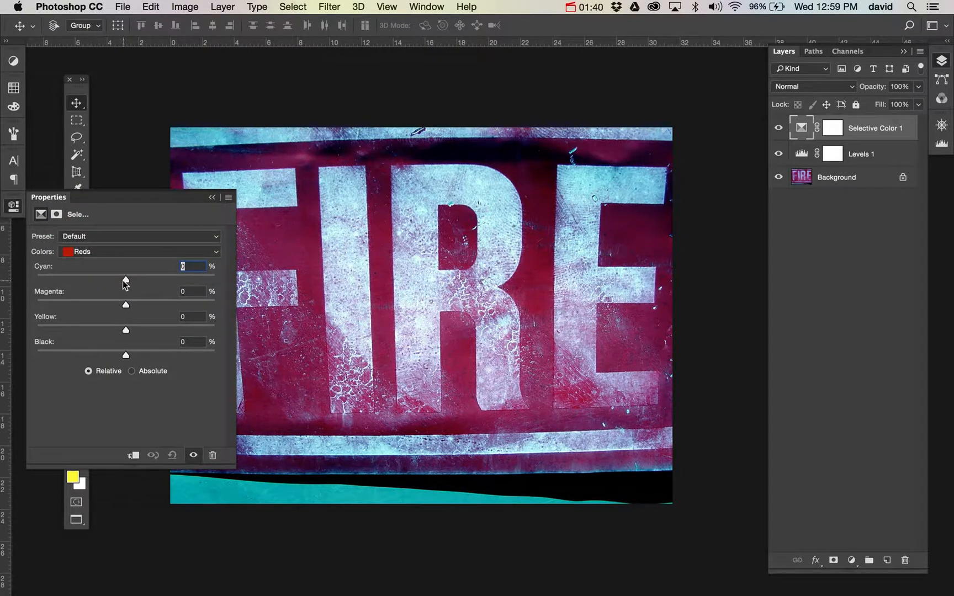
drag(124, 280, 44, 282)
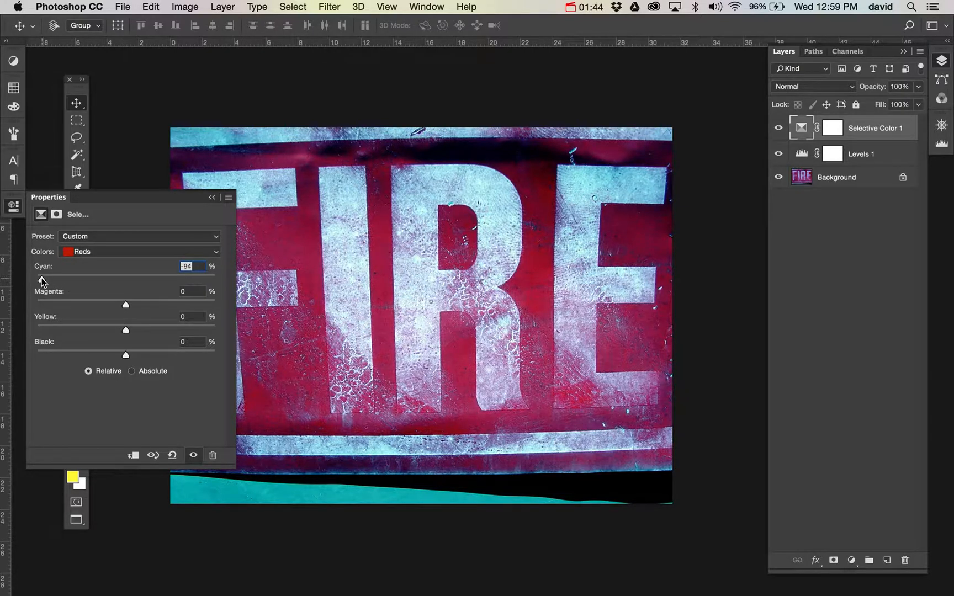
drag(140, 287, 4, 279)
drag(126, 306, 230, 339)
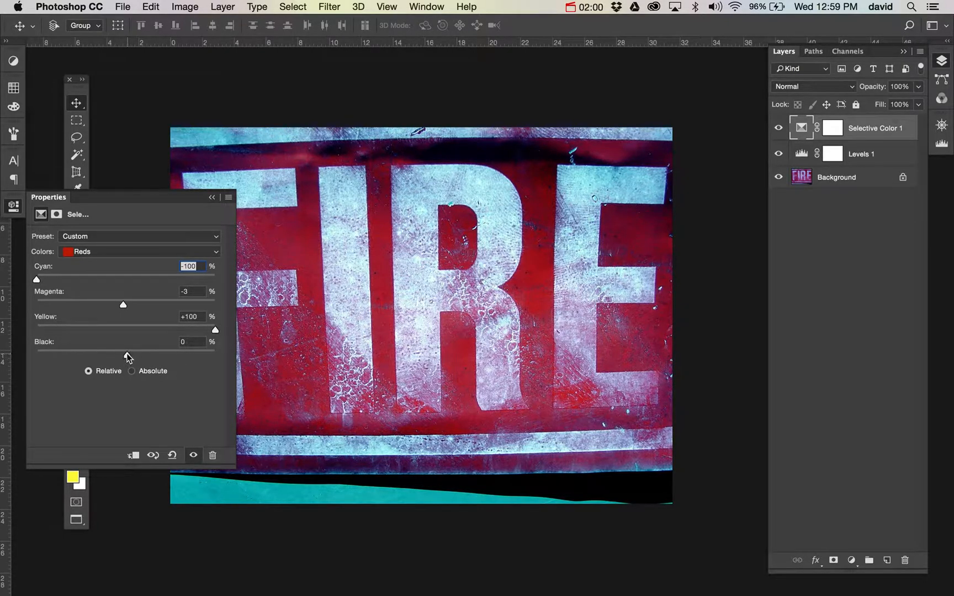
drag(126, 355, 215, 365)
Choose the Cyans color range and set its Cyan to -100% and Magenta to +100%
click(104, 252)
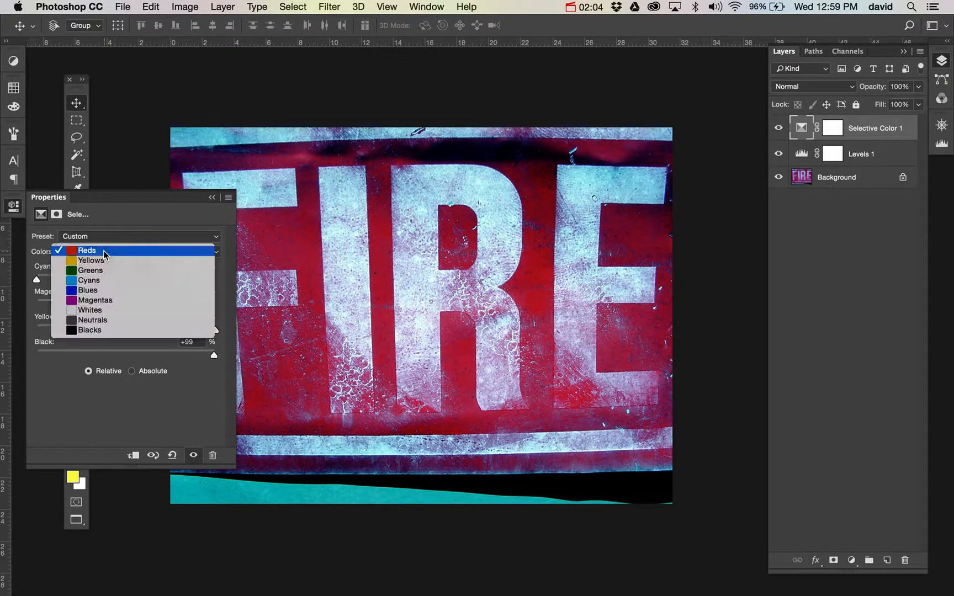
click(105, 280)
drag(126, 280, 8, 284)
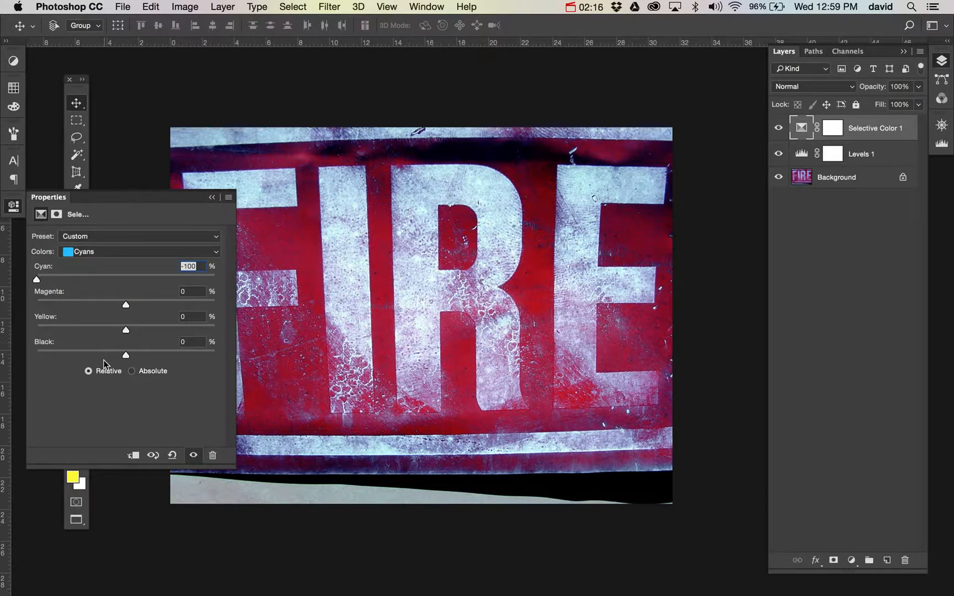
drag(125, 310, 234, 330)
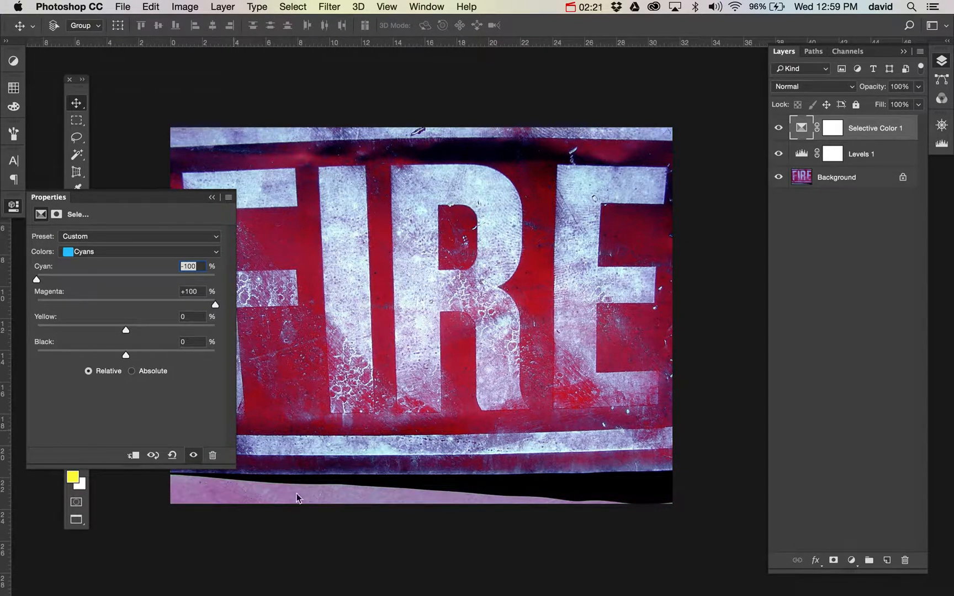
Raise the Cyans range's Cyan amount, lower its Magenta, and set Yellow to -5% and Black to +54%
drag(40, 277, 42, 277)
drag(129, 274, 174, 275)
drag(215, 304, 57, 359)
mouse_move(185, 362)
mouse_down()
mouse_move(204, 365)
mouse_move(175, 368)
mouse_up()
For the Blacks, set Cyan to +67%, Magenta to +73%, Yellow to +45% and Black to +87%
click(82, 251)
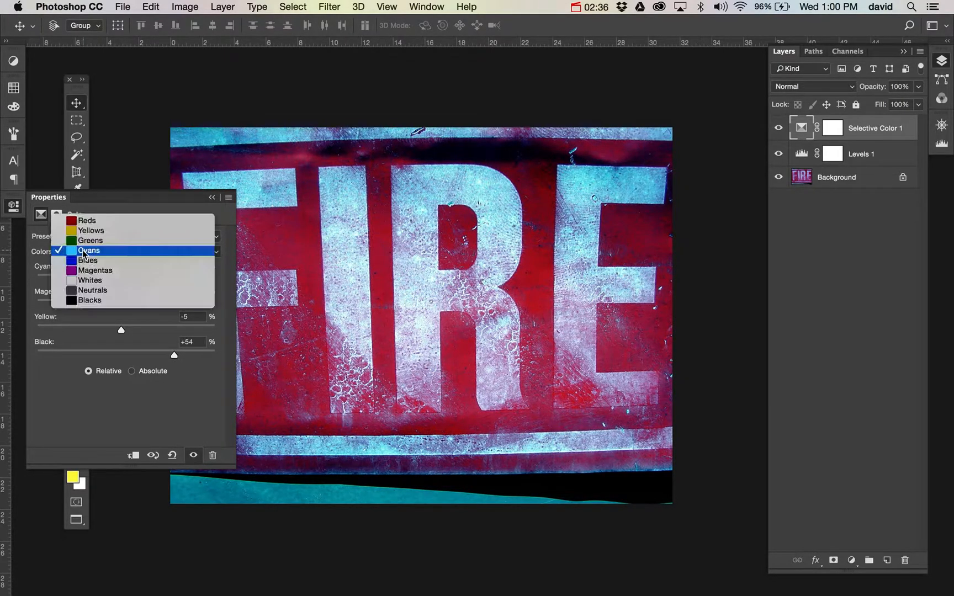
click(100, 298)
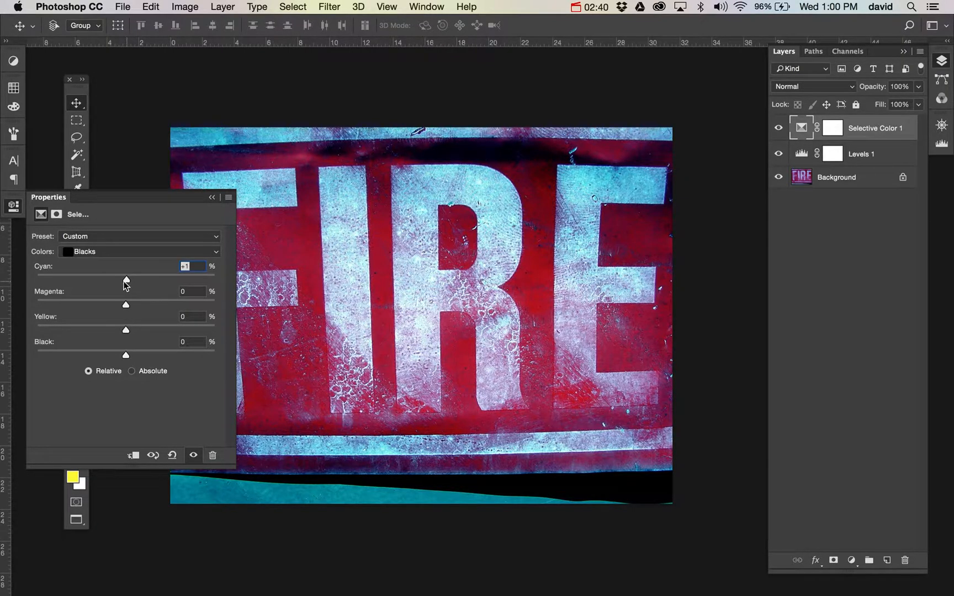
drag(125, 280, 192, 308)
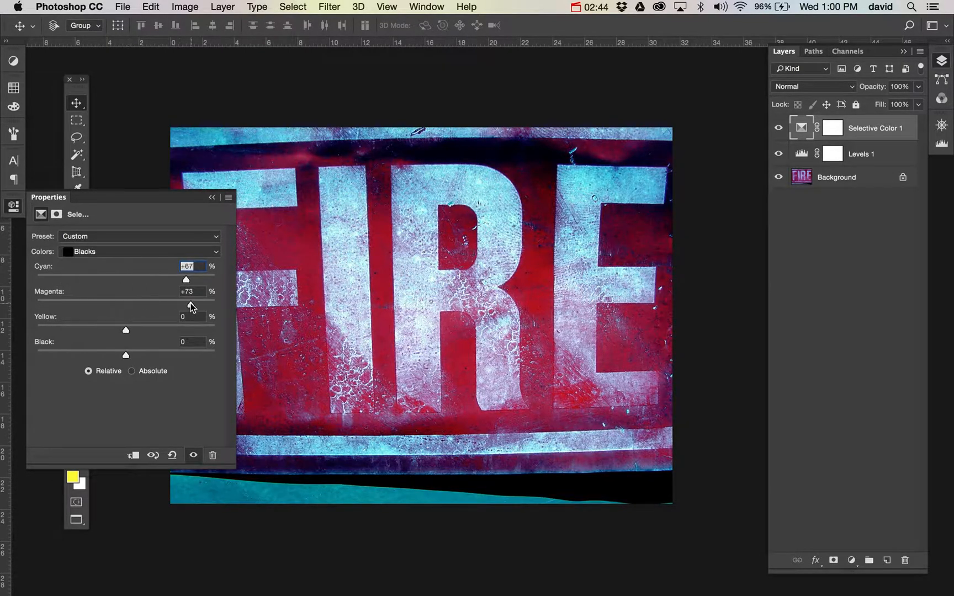
drag(125, 330, 165, 331)
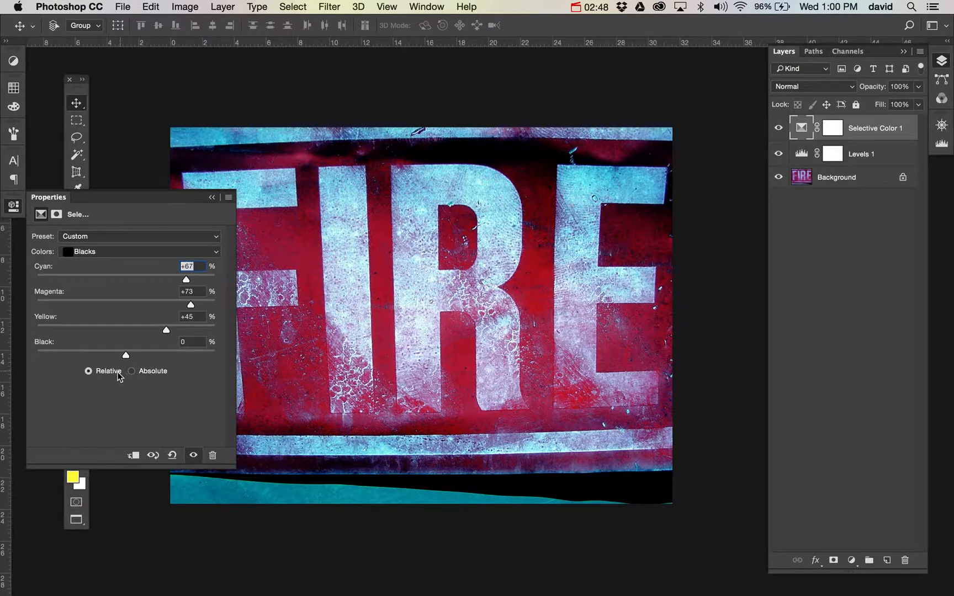
drag(125, 356, 206, 369)
For the Whites, set Cyan to -81%, Magenta to -96%, Yellow to +58% and Black to -100%
click(119, 252)
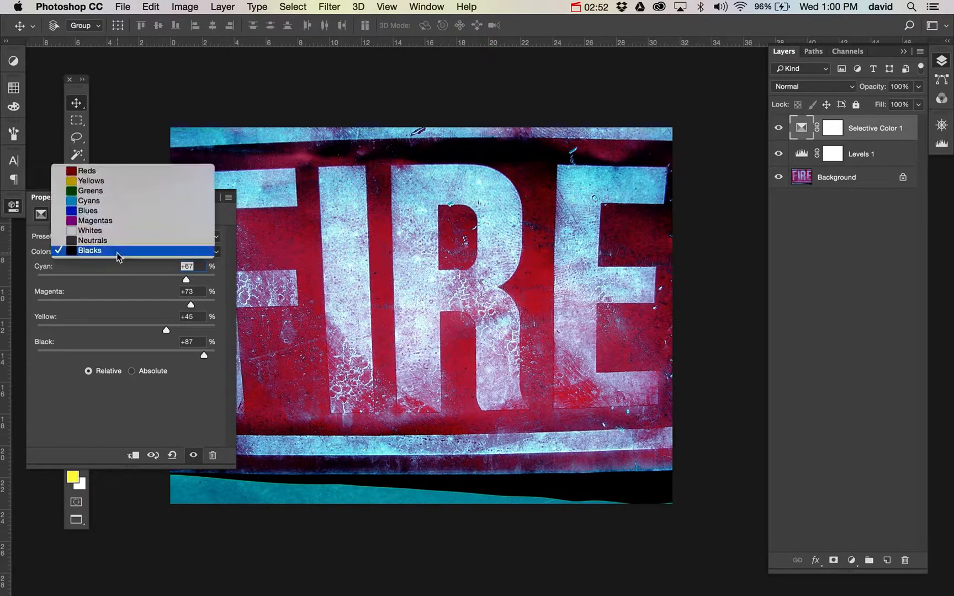
click(116, 235)
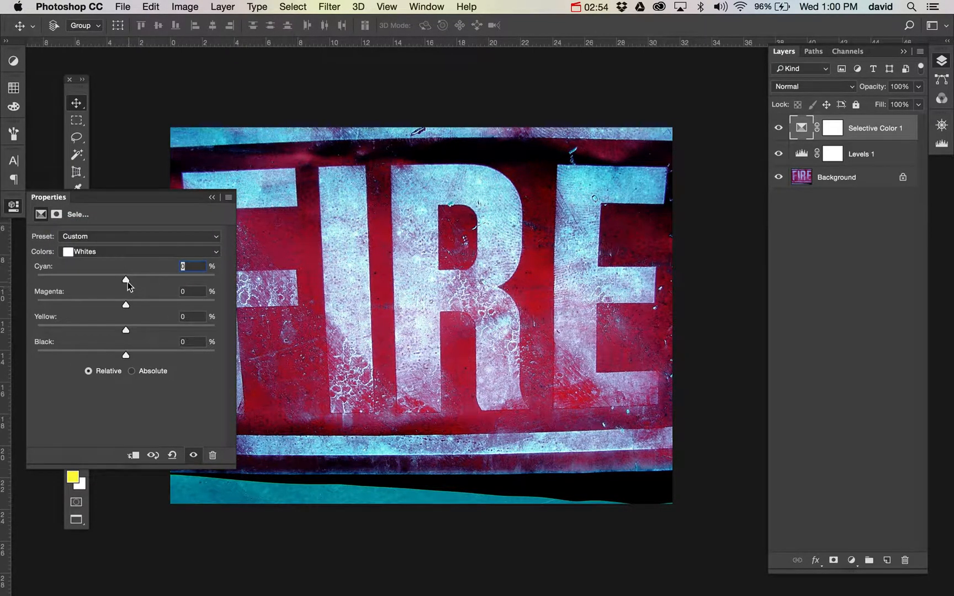
drag(126, 279, 191, 282)
drag(126, 304, 59, 304)
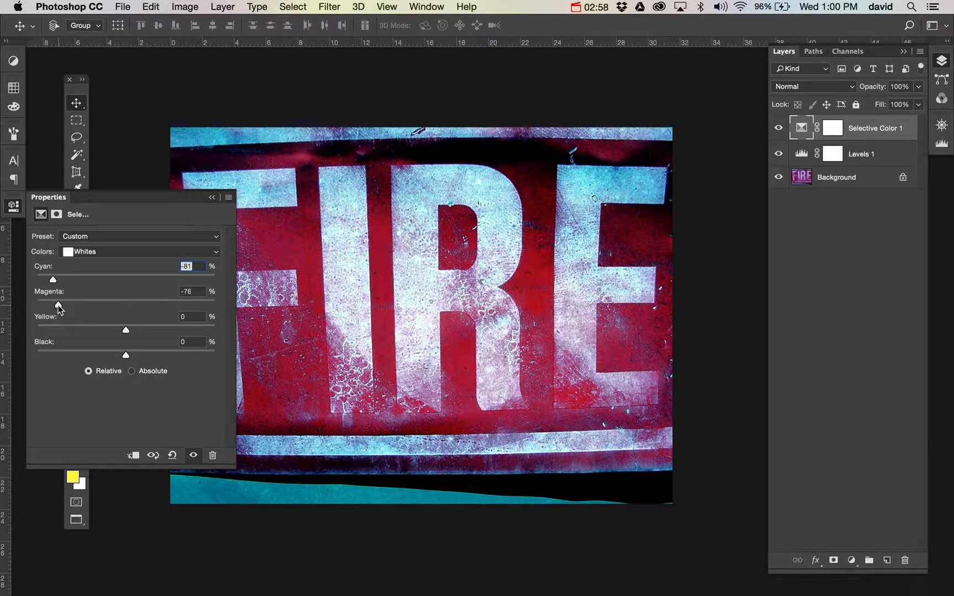
drag(127, 331, 22, 357)
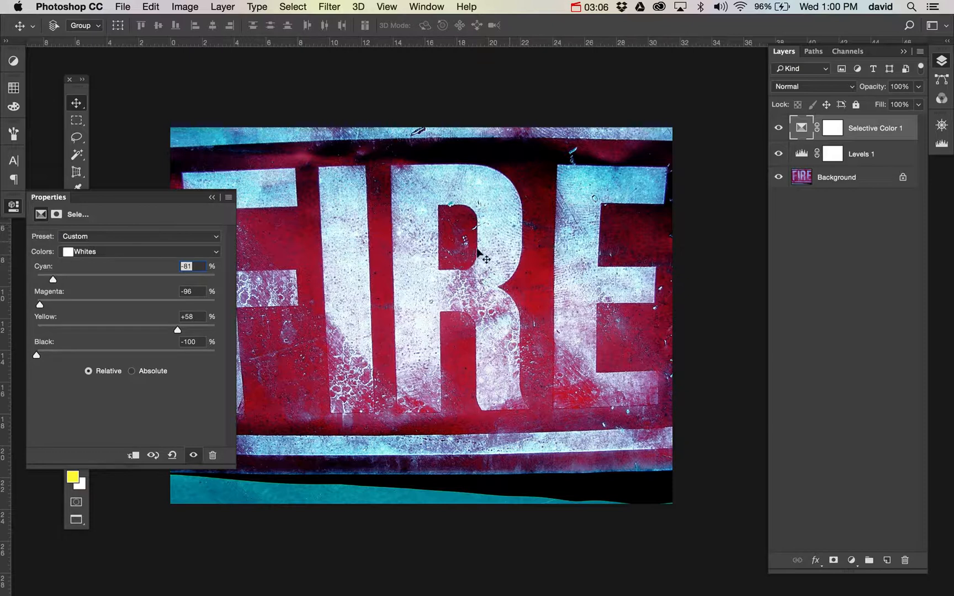
For the Neutrals, set Cyan to -62%, Magenta to +5%, Yellow to +39% and Black to +10%
click(121, 251)
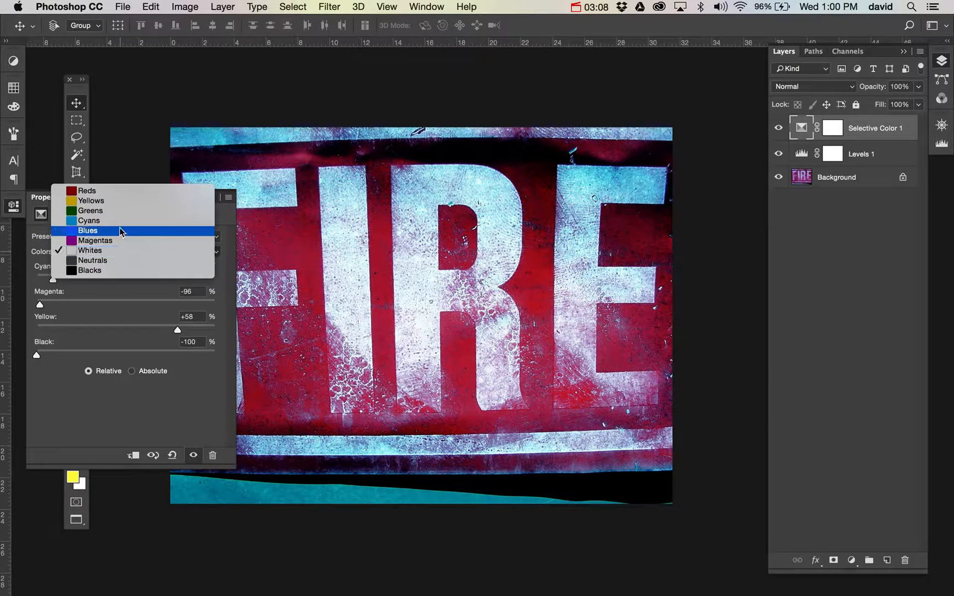
click(118, 261)
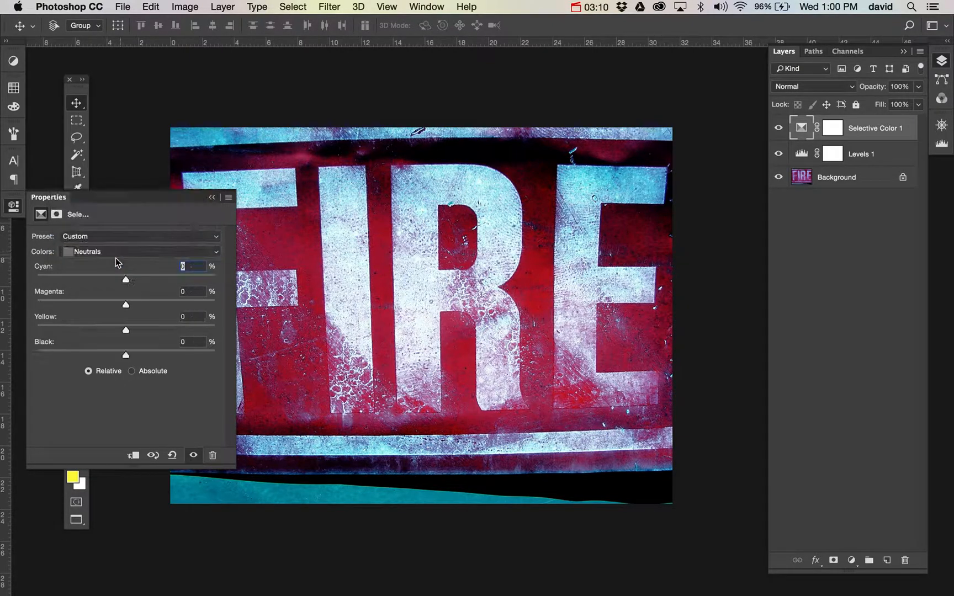
drag(126, 281, 69, 279)
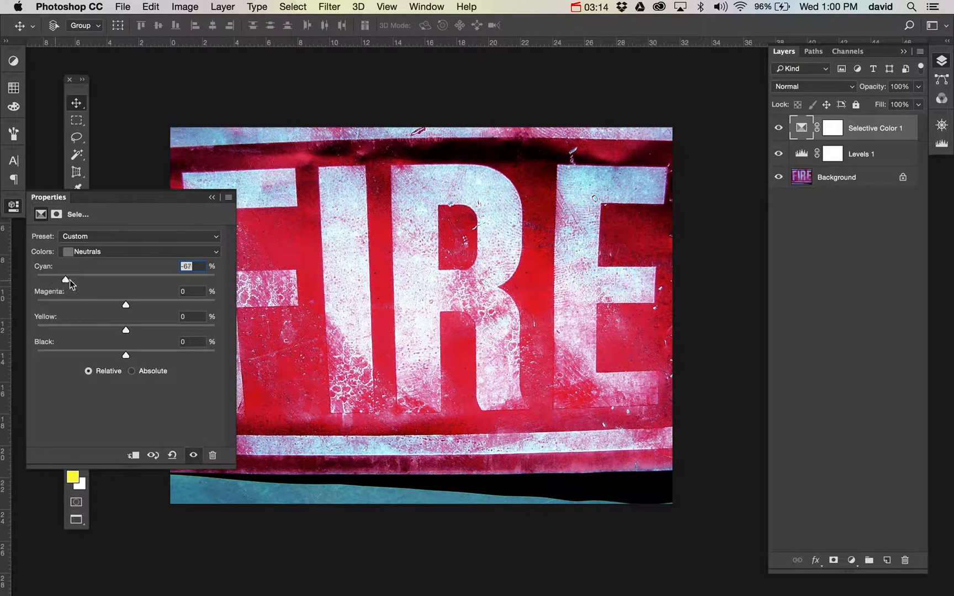
drag(126, 305, 135, 358)
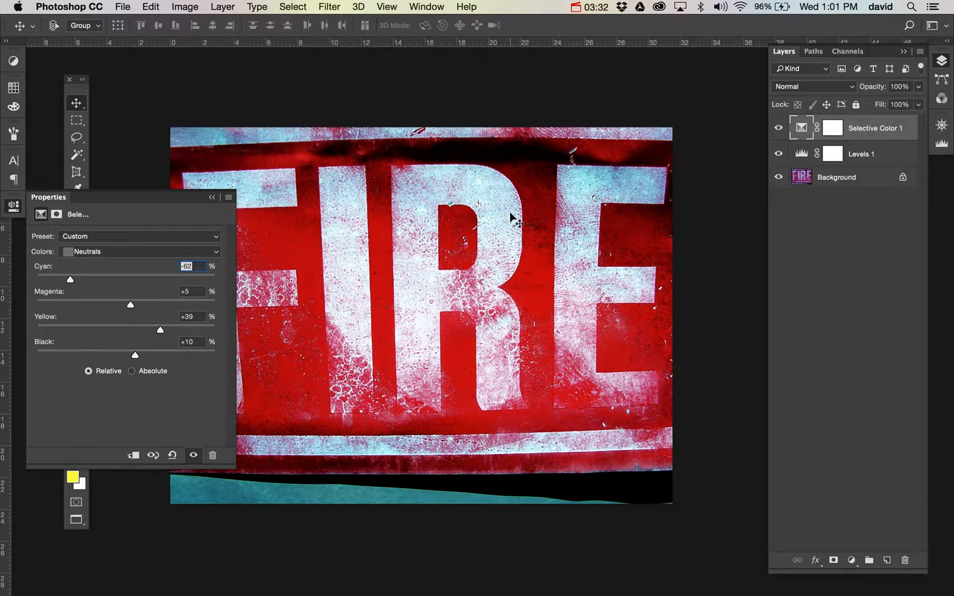
For the Greens, set Cyan to +61%, Magenta to -14%, Yellow to +83% and Black to +53%
click(86, 251)
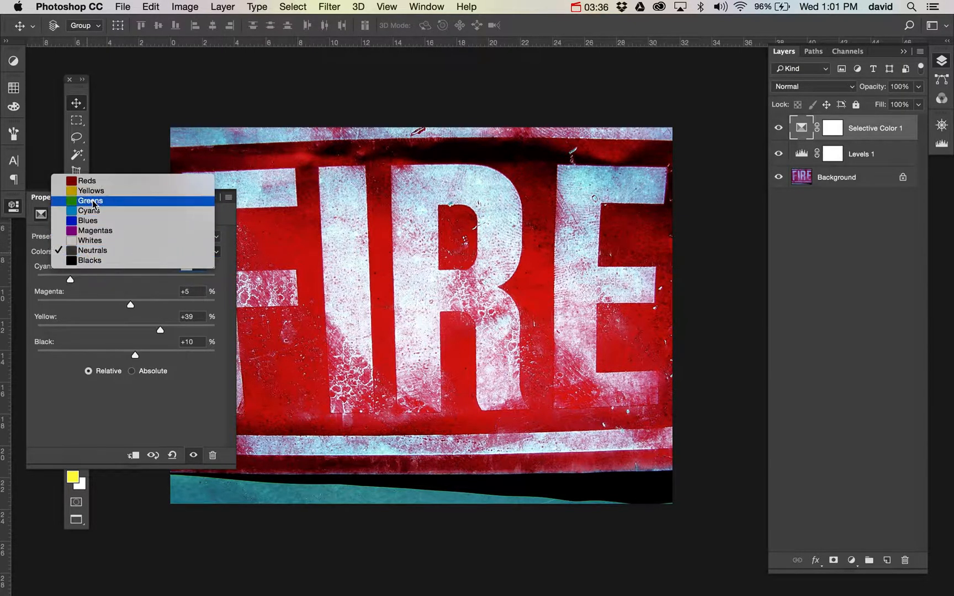
click(93, 201)
drag(127, 280, 246, 306)
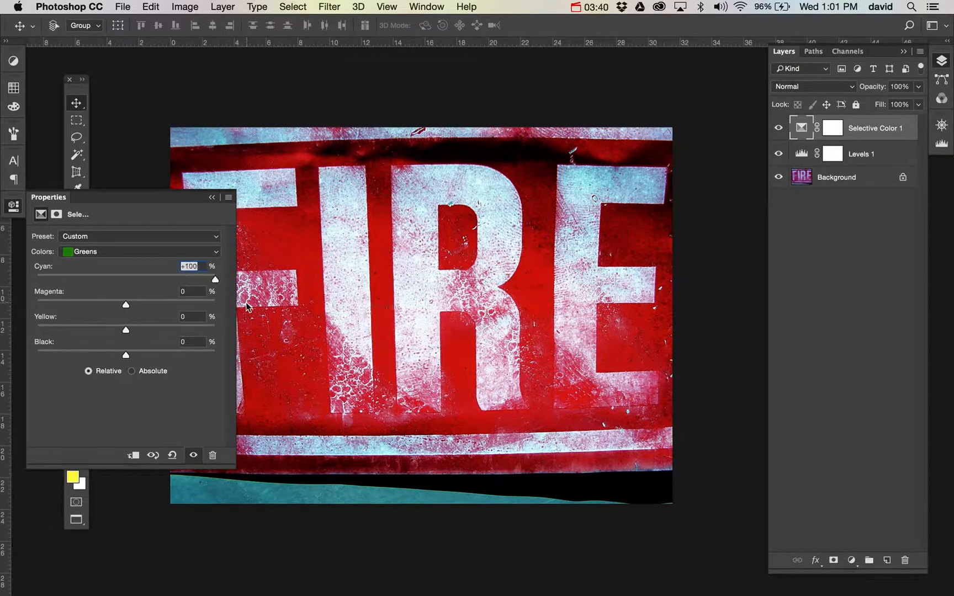
drag(125, 305, 202, 332)
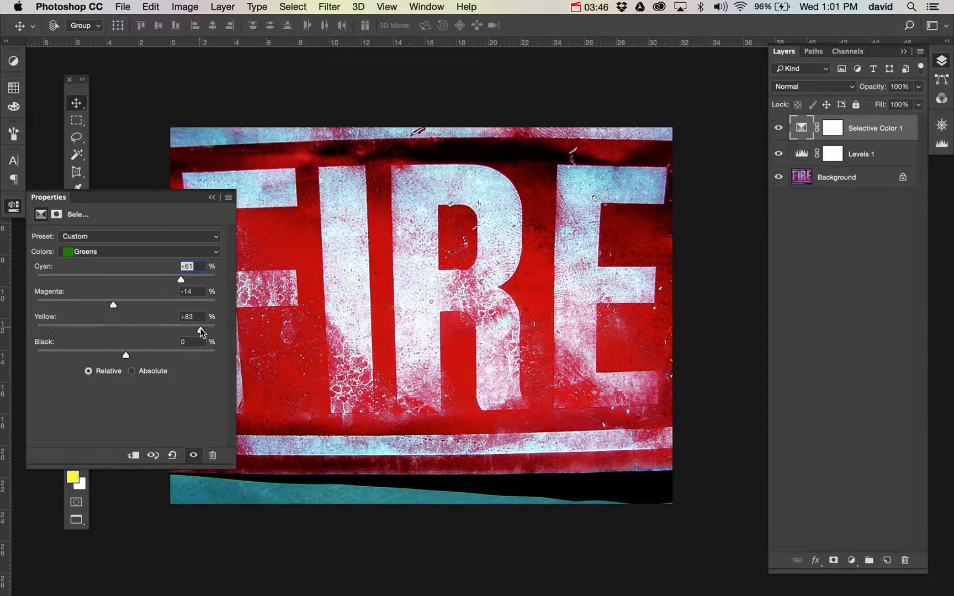
drag(132, 356, 173, 352)
For the Cyans, set Cyan to -61%, Magenta to -44% and Yellow to -28%, and reduce Black until the bottom strip turns pale
click(118, 252)
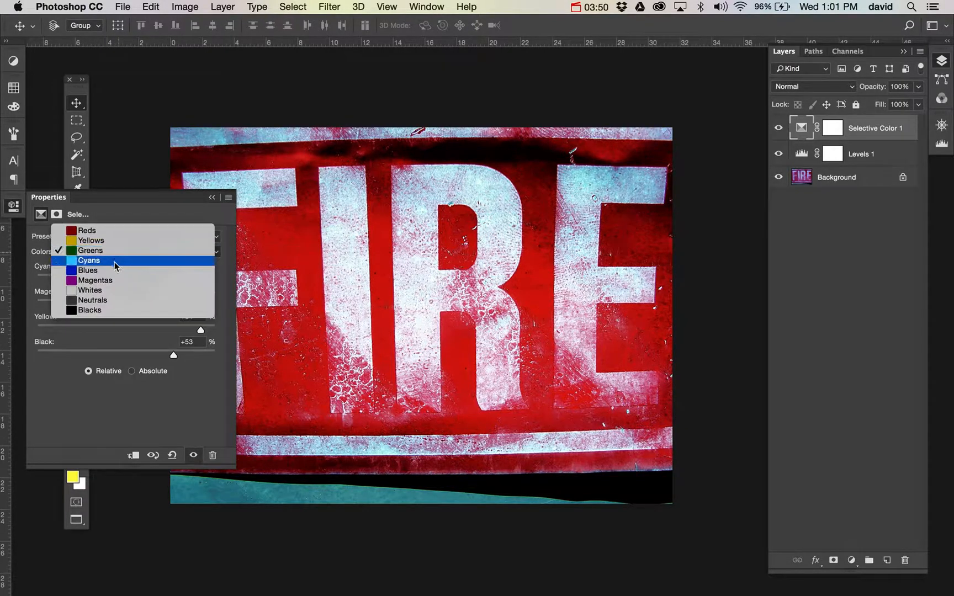
click(115, 262)
drag(173, 280, 71, 274)
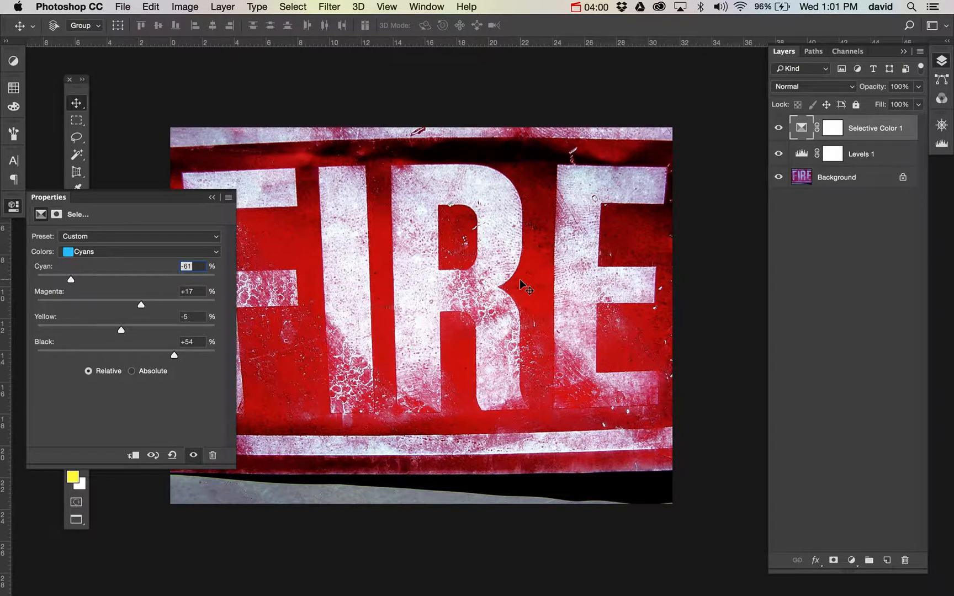
drag(141, 305, 249, 319)
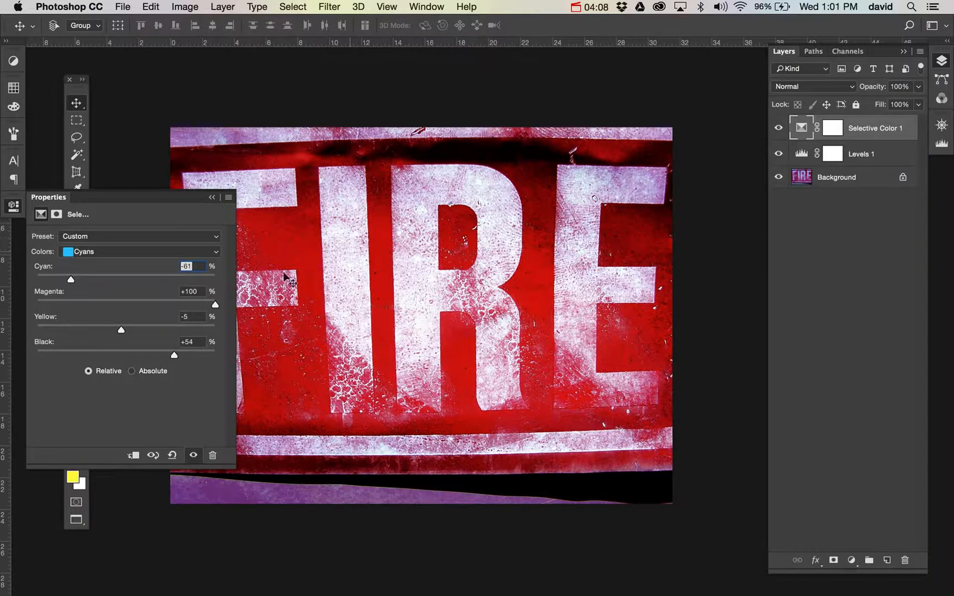
drag(215, 305, 100, 327)
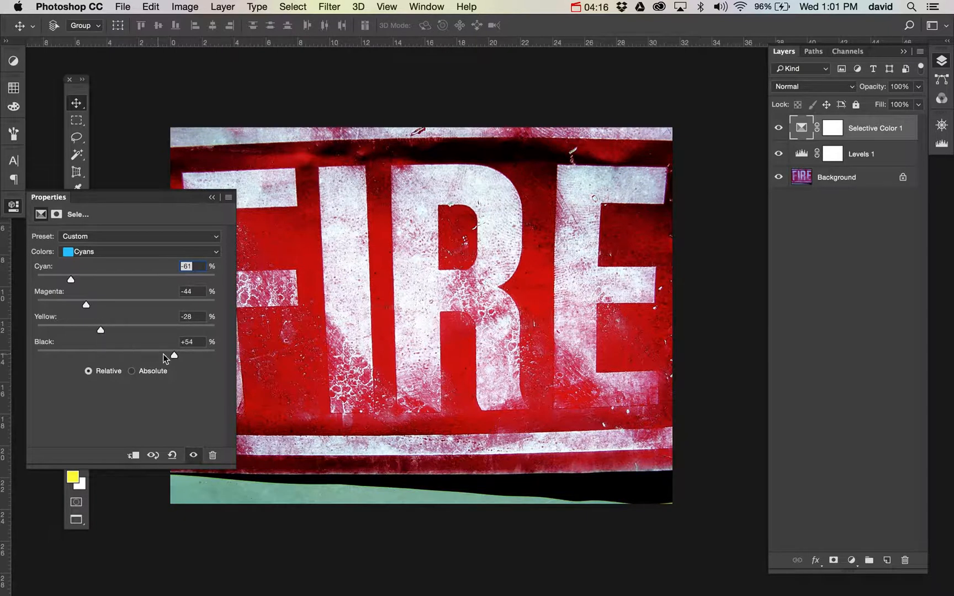
drag(174, 355, 222, 382)
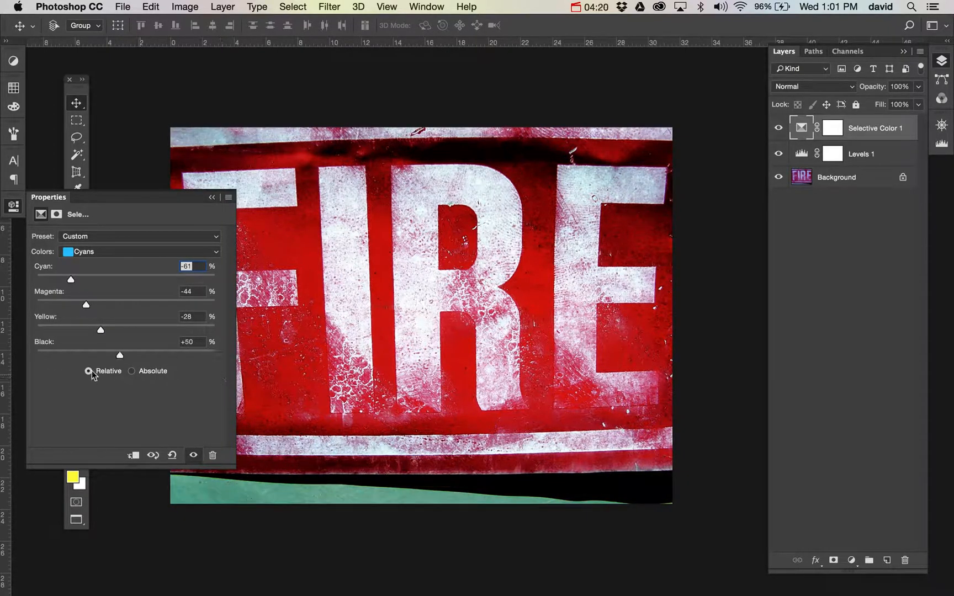
click(83, 354)
click(12, 207)
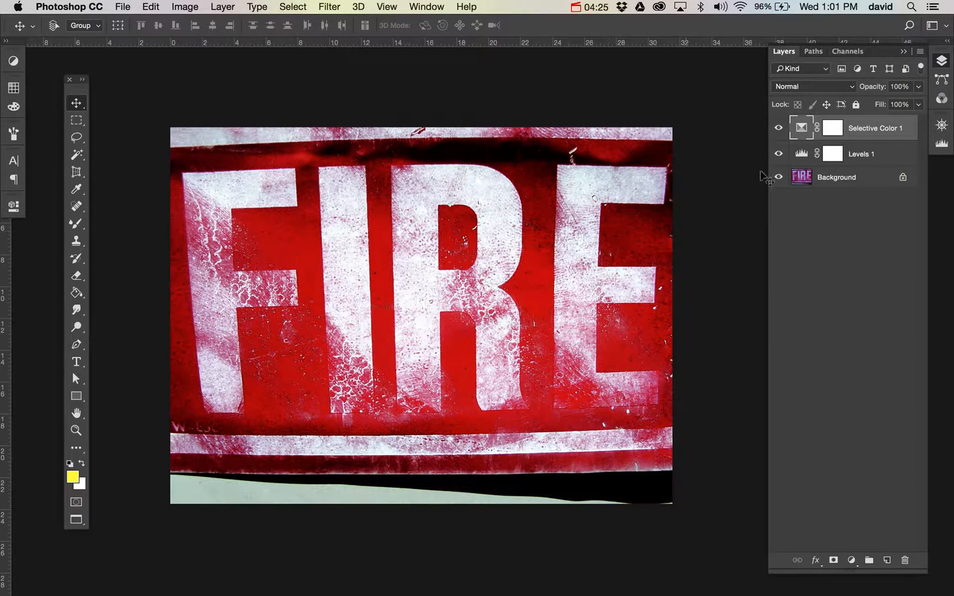
Group the Selective Color and Levels adjustment layers, and toggle the group's visibility to compare with the original photo
shift+click(886, 155)
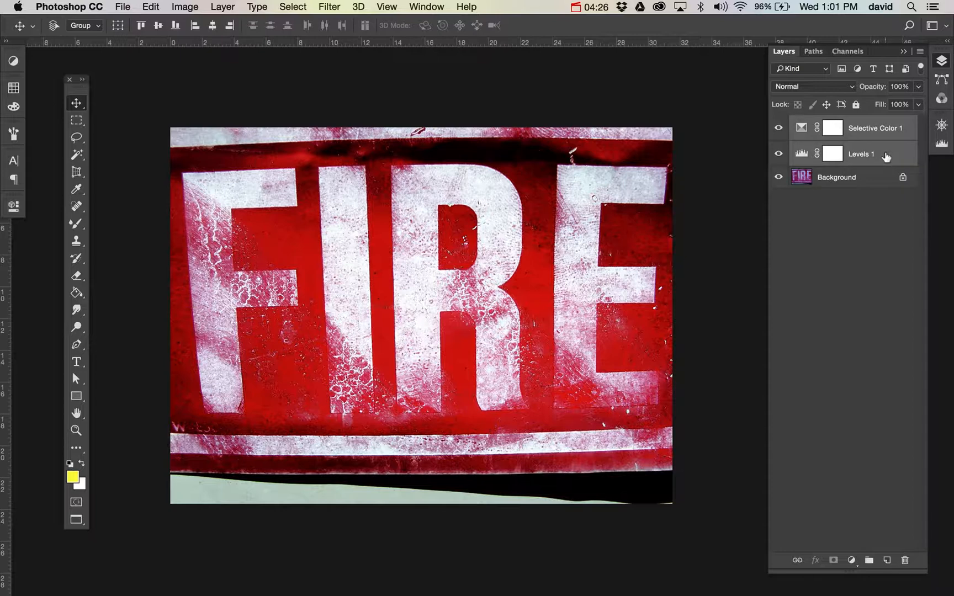
key(super+g)
click(779, 123)
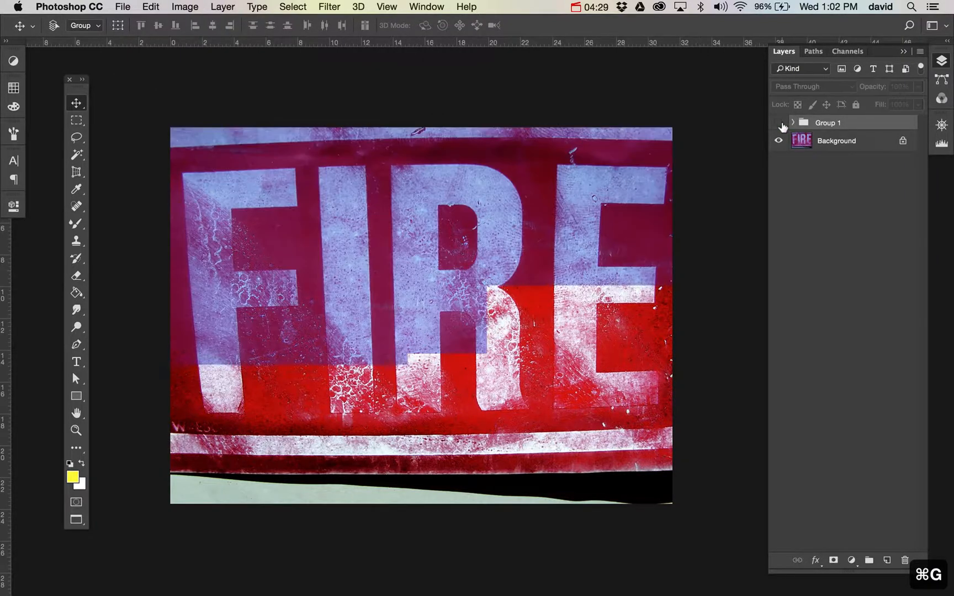
click(780, 123)
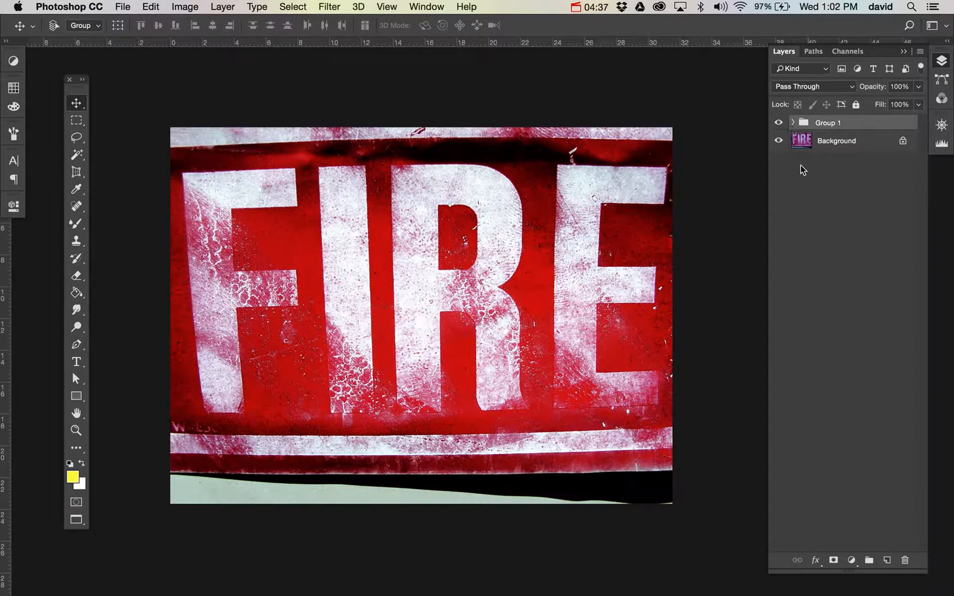
Expand the group and add a Threshold adjustment layer above the Selective Color layer
click(793, 123)
click(821, 144)
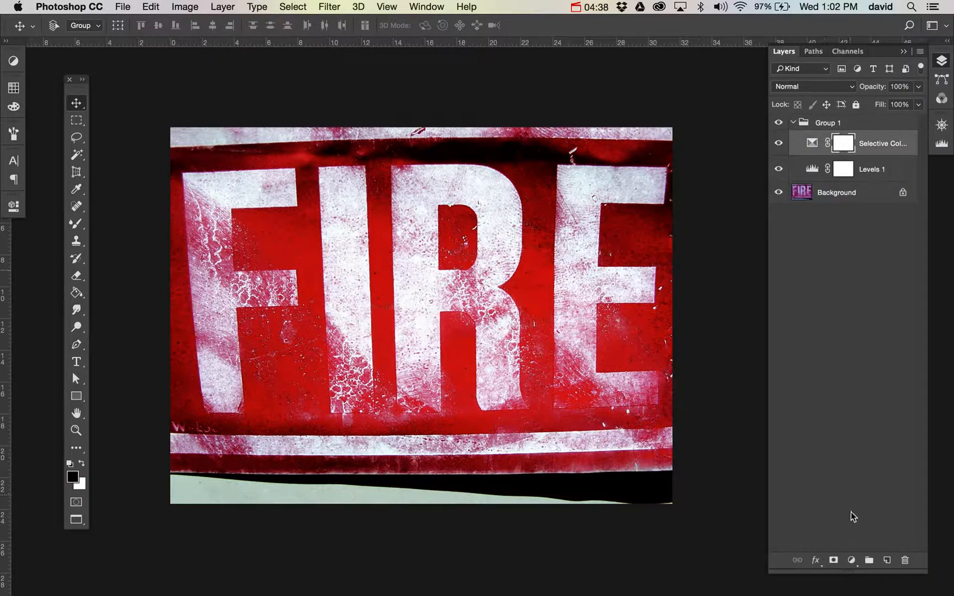
click(851, 561)
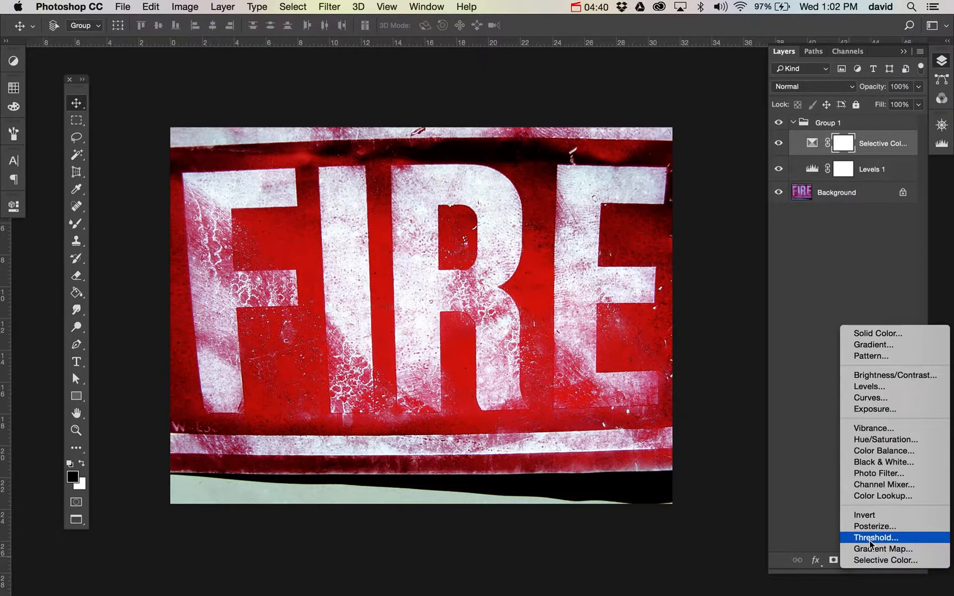
click(870, 538)
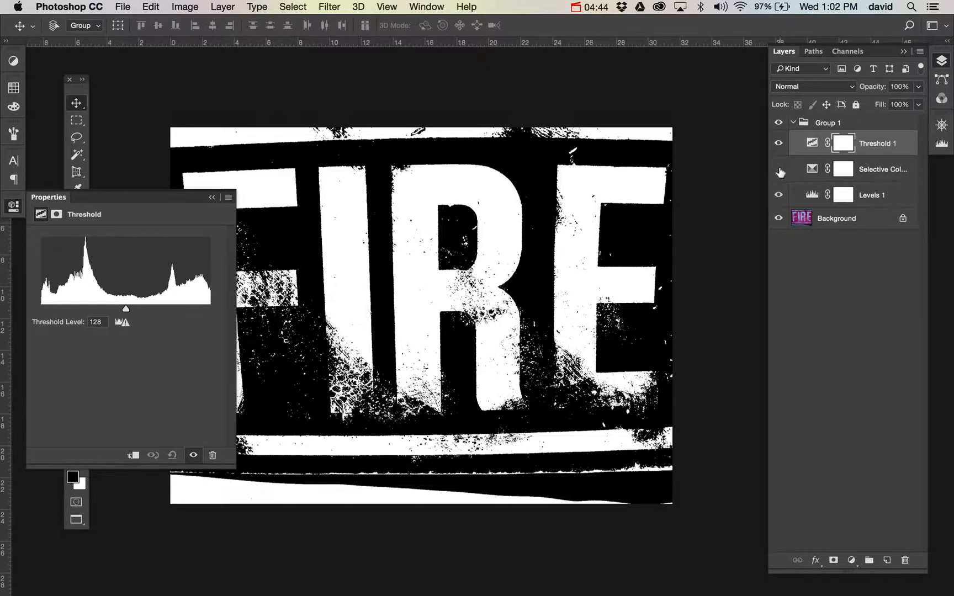
Hide the Selective Color and Levels layers, and lower the Threshold level until the FIRE letters fill in mostly white
drag(778, 170, 779, 196)
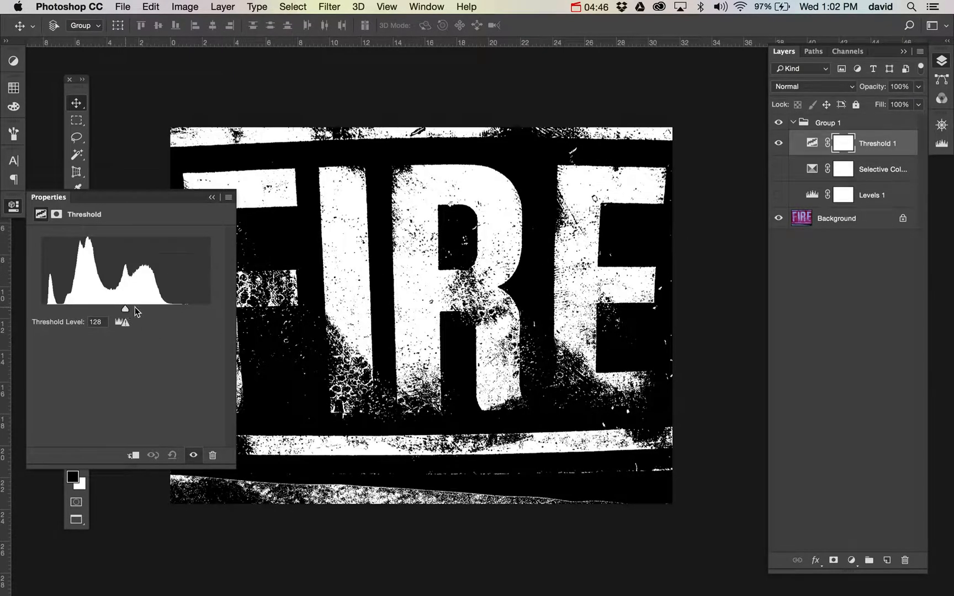
drag(135, 307, 298, 308)
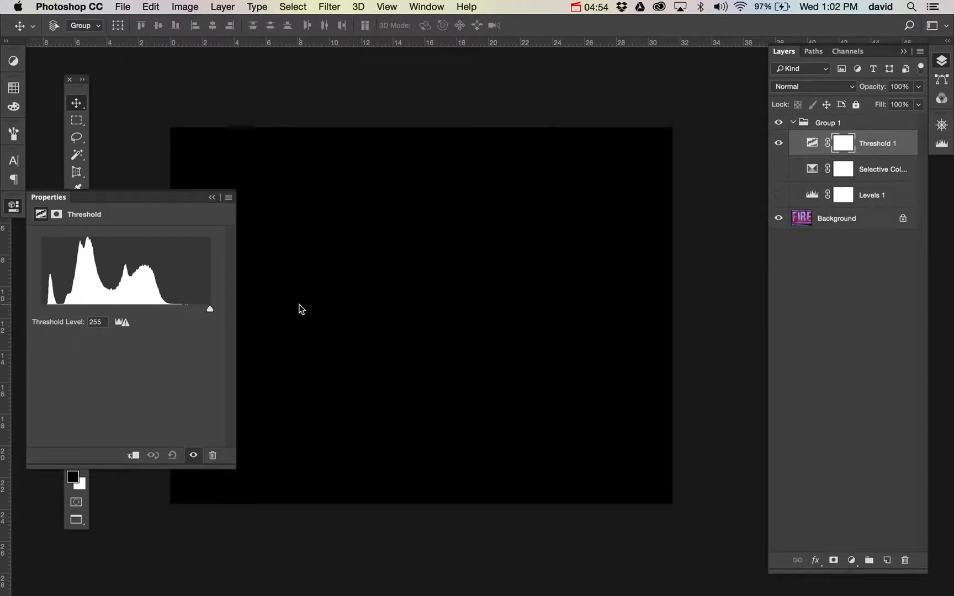
drag(164, 310, 105, 310)
click(13, 206)
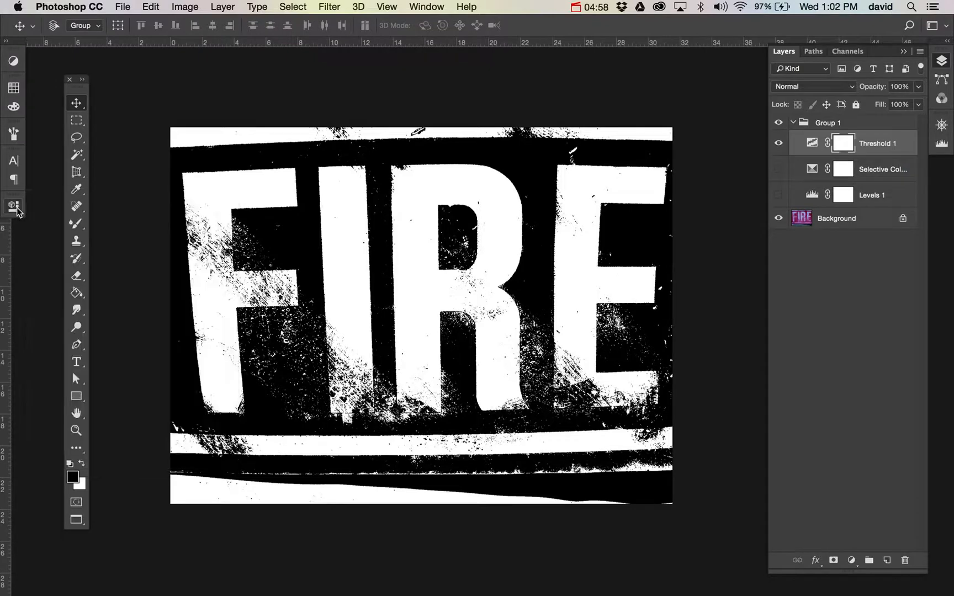
Set the Threshold layer's blend mode to Multiply and show the Selective Color and Levels layers again
click(805, 87)
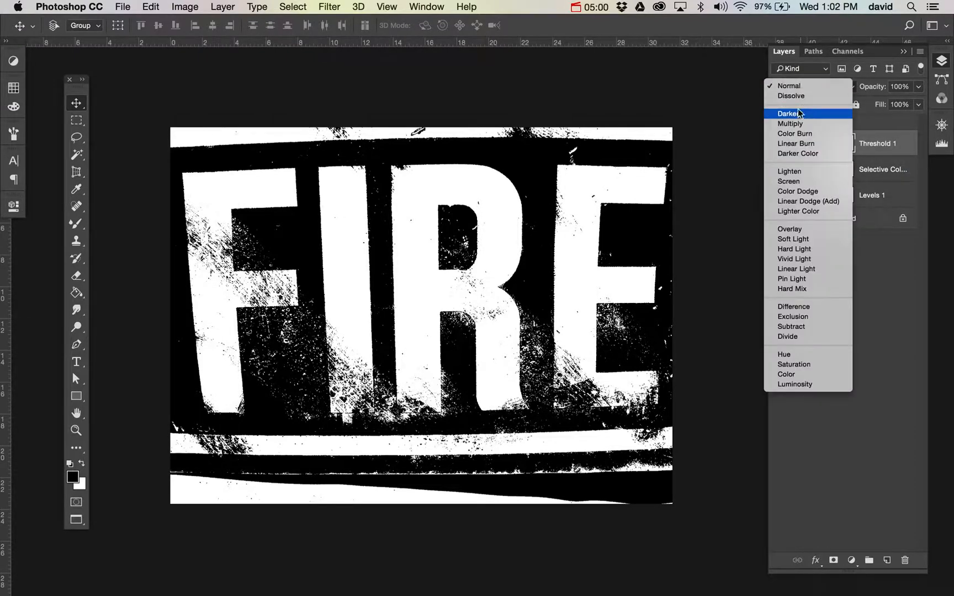
click(794, 126)
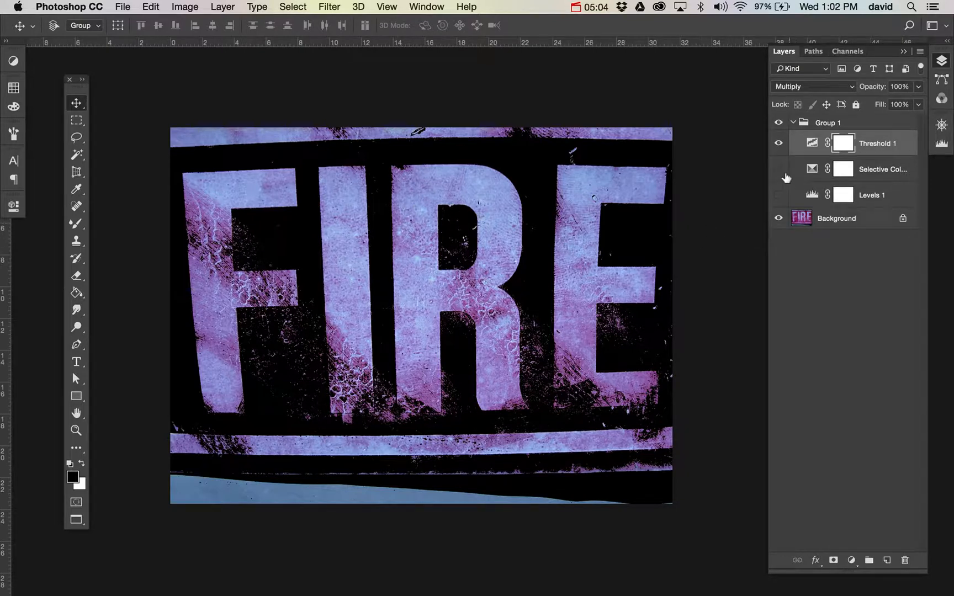
click(778, 168)
click(778, 194)
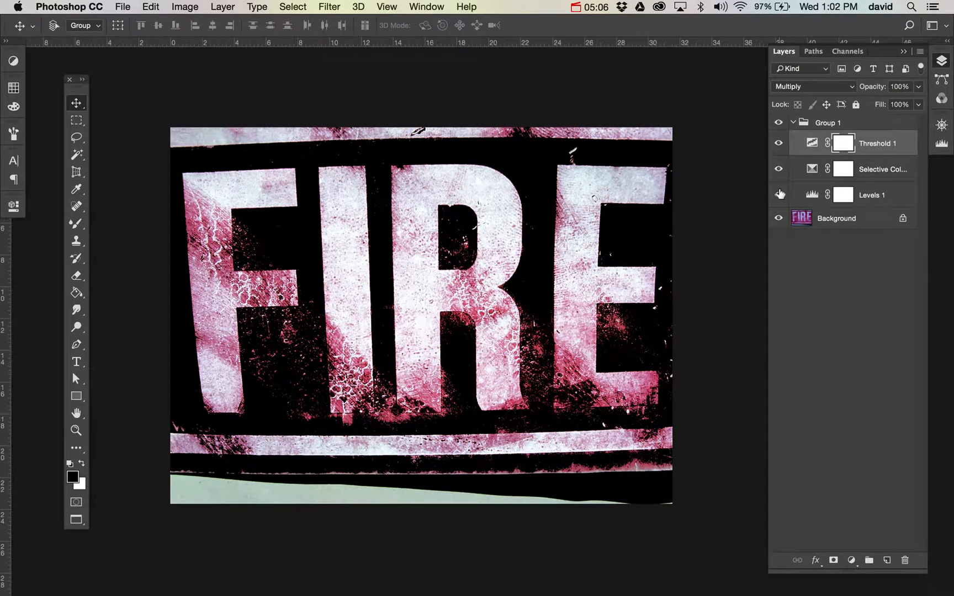
Try the blend modes from Darken through Exclusion on the Threshold layer to compare their effects on the sign
click(803, 87)
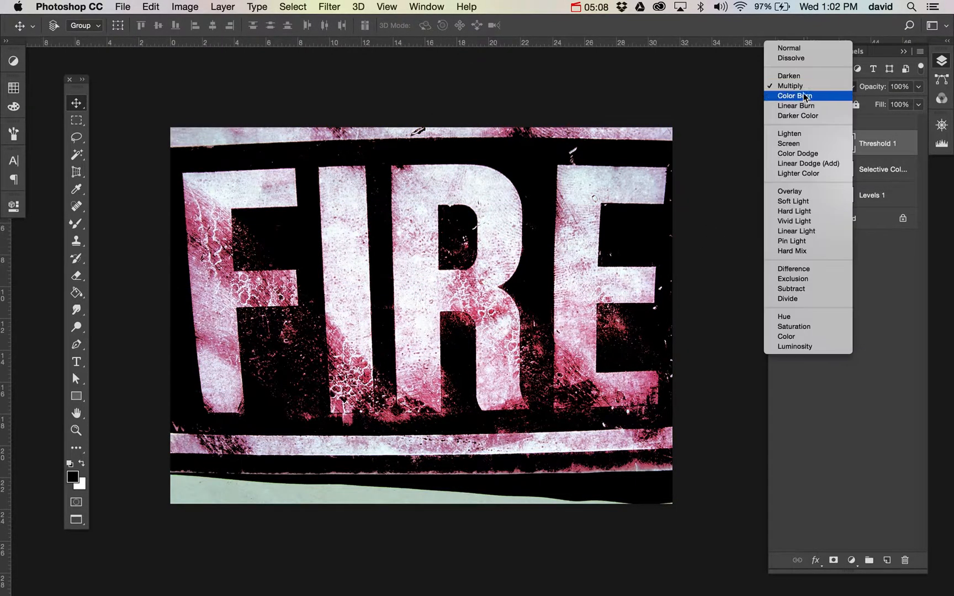
click(797, 76)
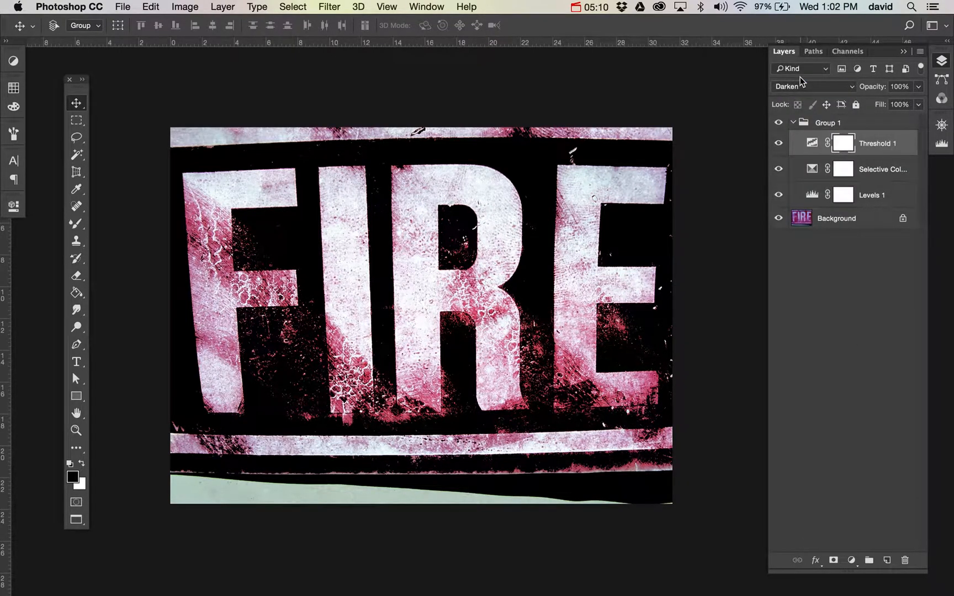
key(v)
key(shift+plus)
key(shift+plus)
key(shift+plus)
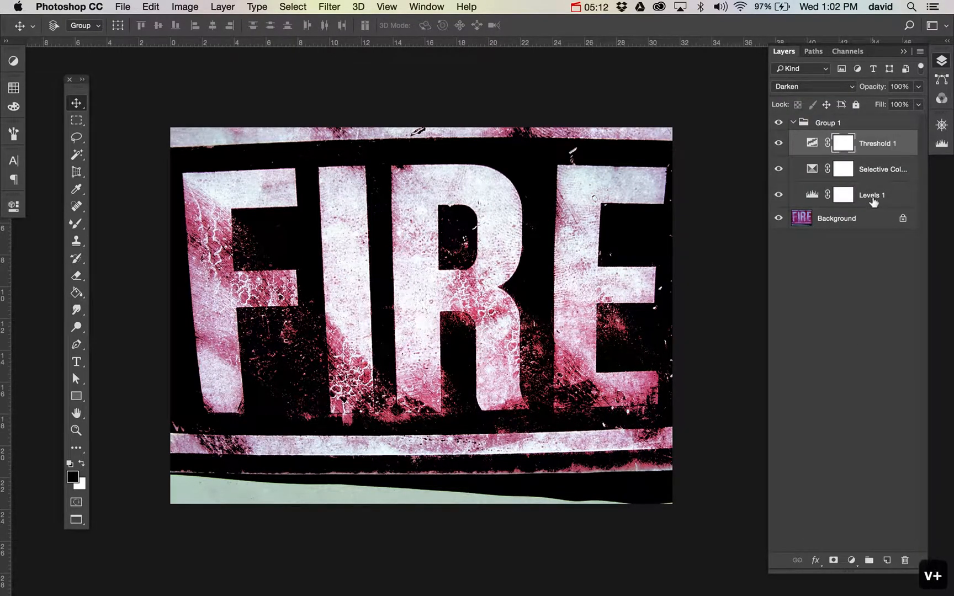
key(shift+plus)
key(shift+plus)
key(shift+plus)
key(shift+plus)
key(shift+plus)
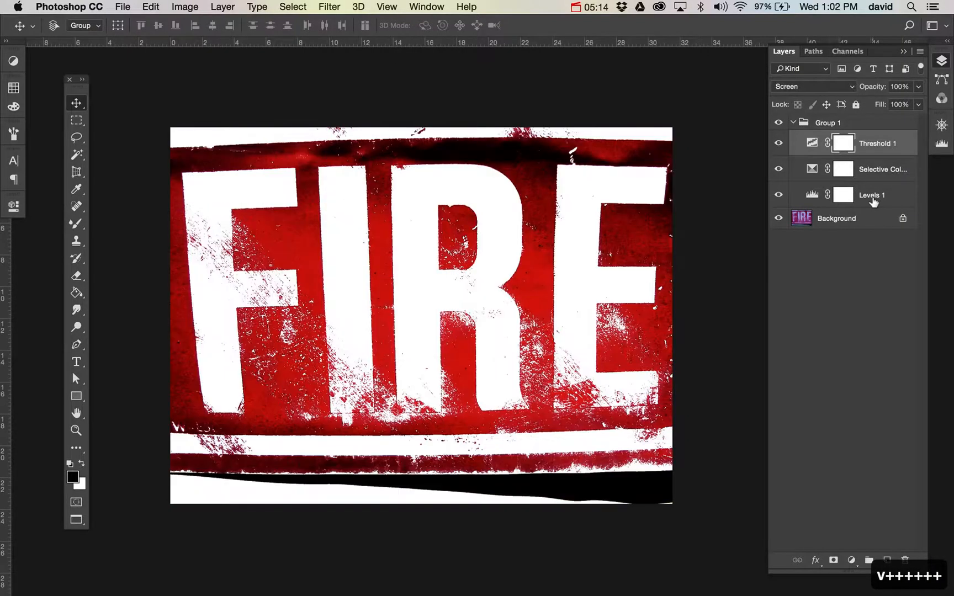
key(shift+plus)
key(shift+plus)
key(shift+plus)
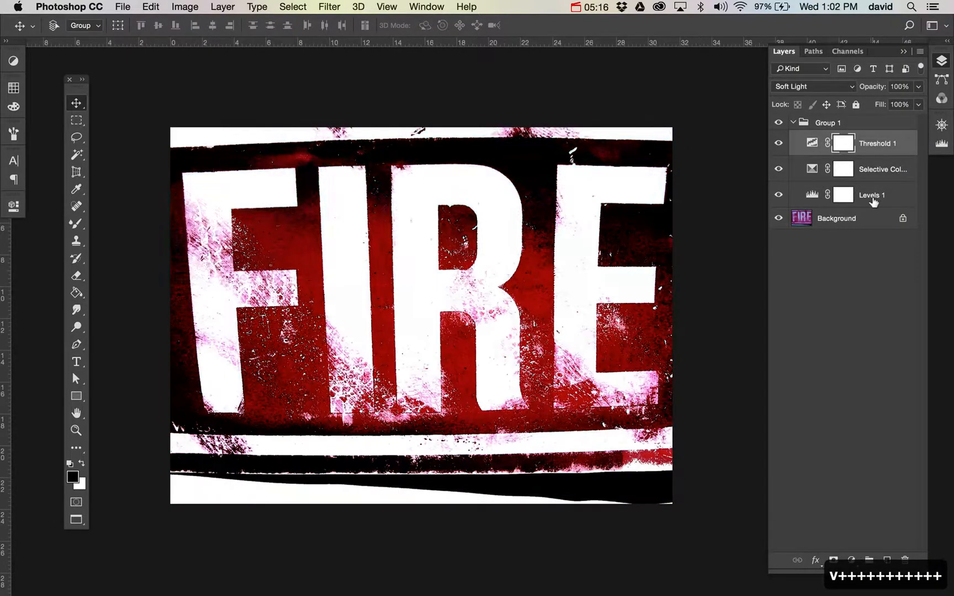
key(shift+plus)
key(shift+plus)
key(shift+plus)
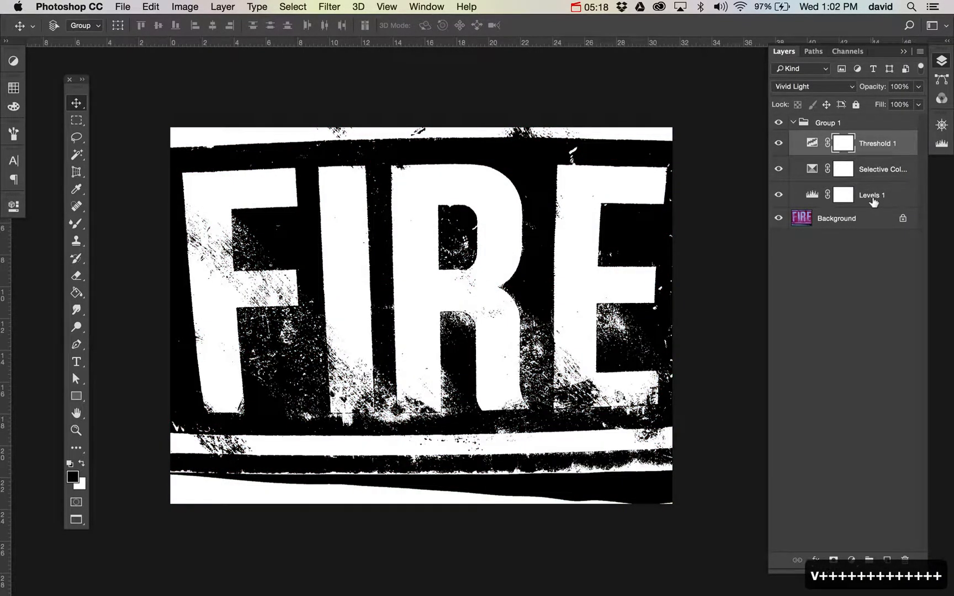
key(shift+plus)
key(shift+plus)
key(shift+plus)
key(shift+plus)
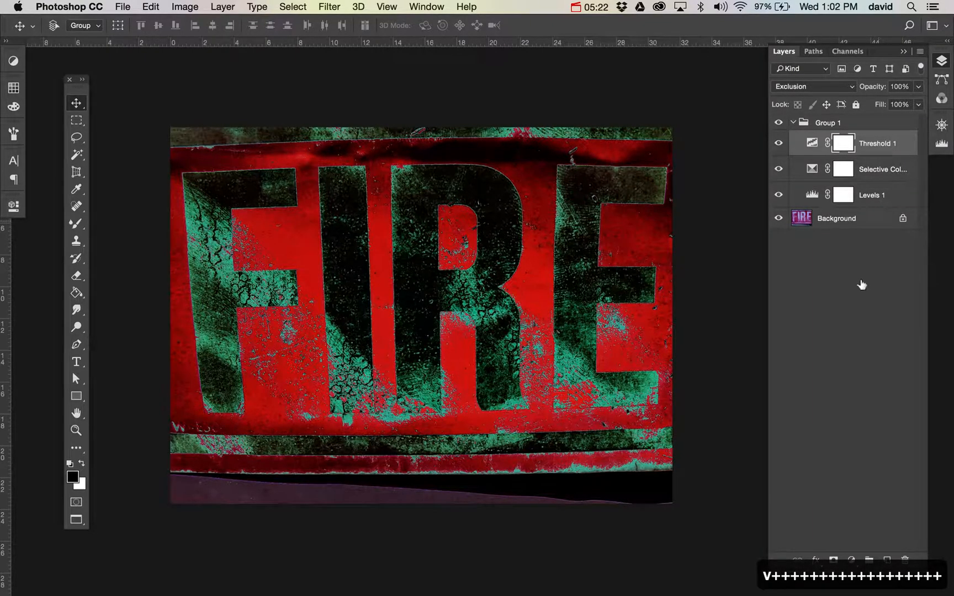
Set the Threshold layer's blend mode to Soft Light
click(802, 87)
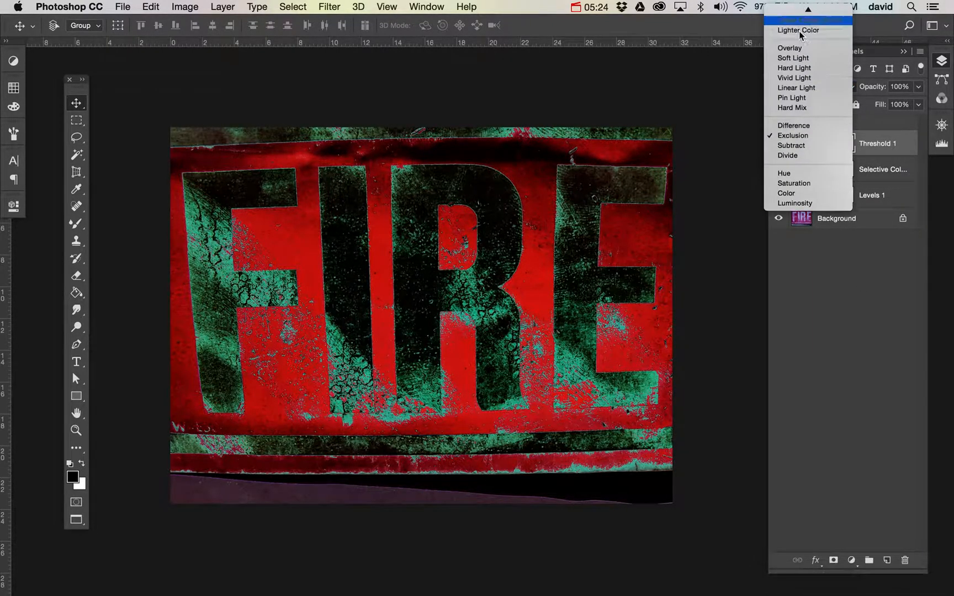
mouse_move(807, 8)
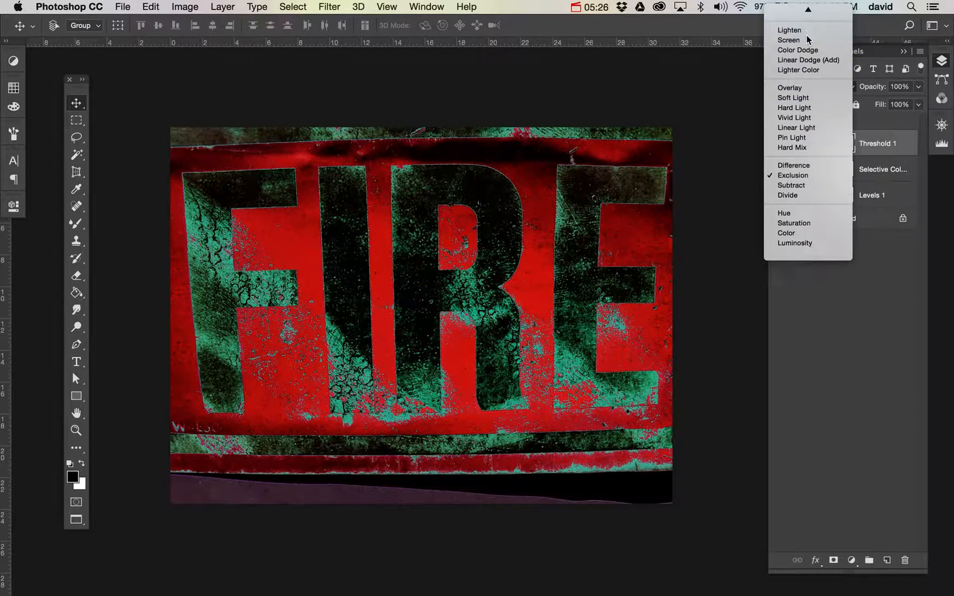
click(803, 112)
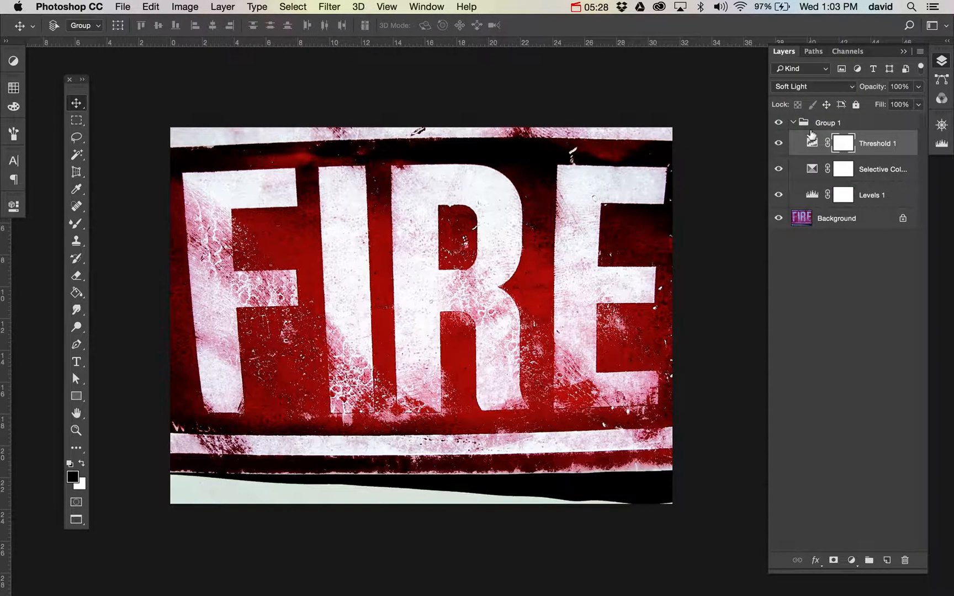
Toggle the Threshold layer's visibility to compare its effect, and lower its opacity to 71%
click(779, 145)
click(779, 145)
click(779, 145)
click(778, 145)
click(779, 145)
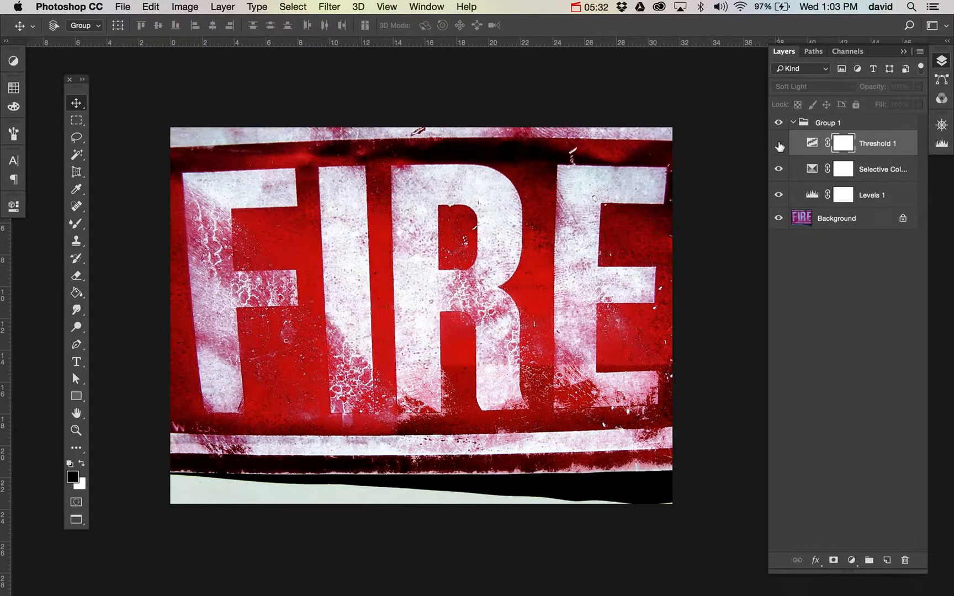
click(778, 144)
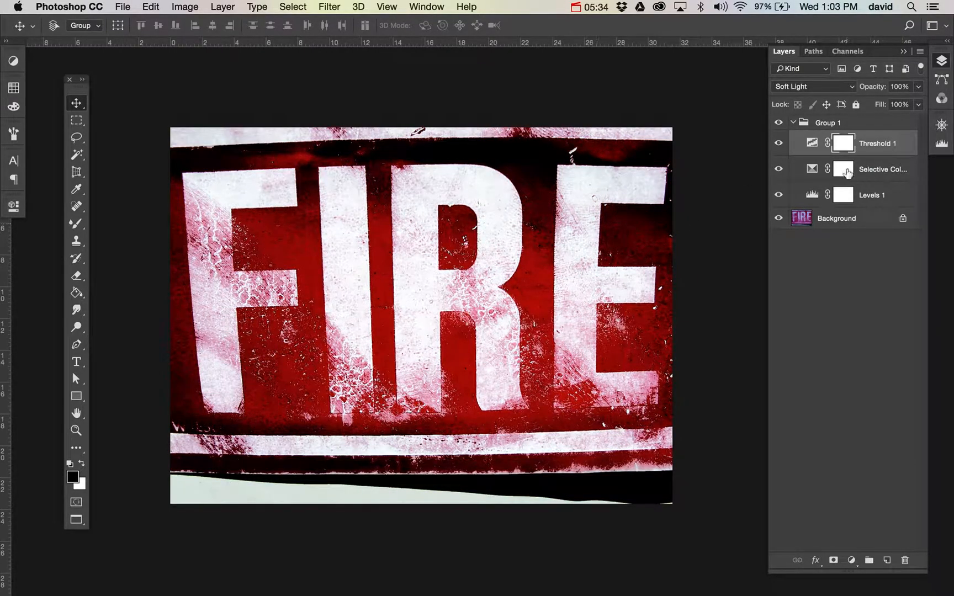
drag(878, 93, 859, 91)
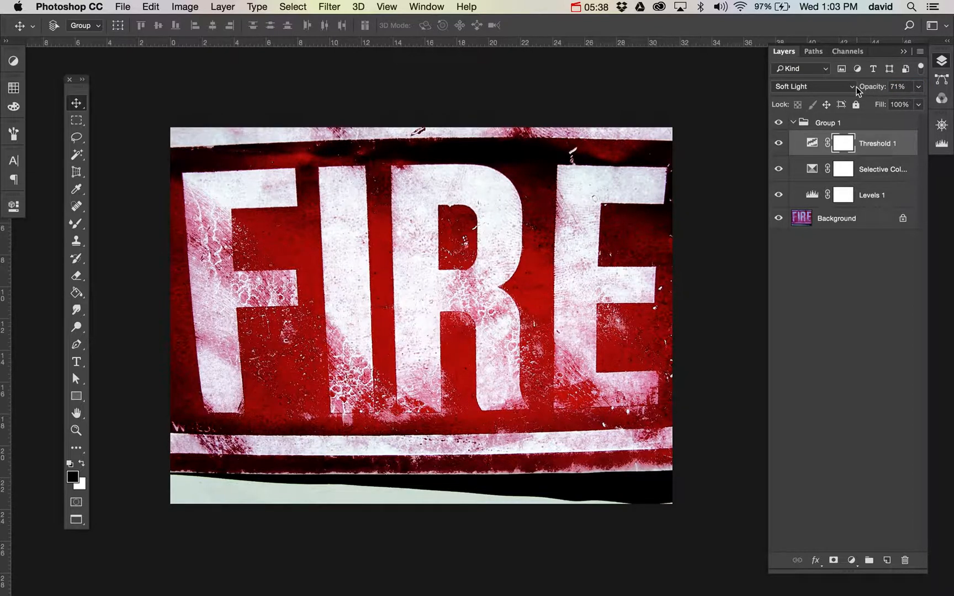